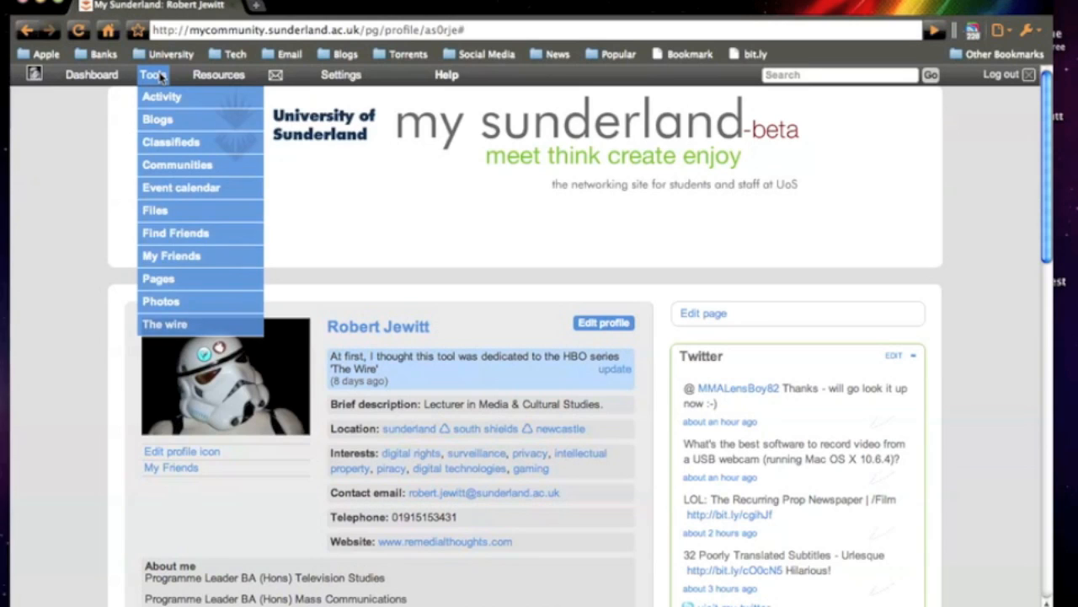
Step: Open your own blog and look through the existing "Testing testing" post
{"action": "left_click", "coordinate": [173, 122]}
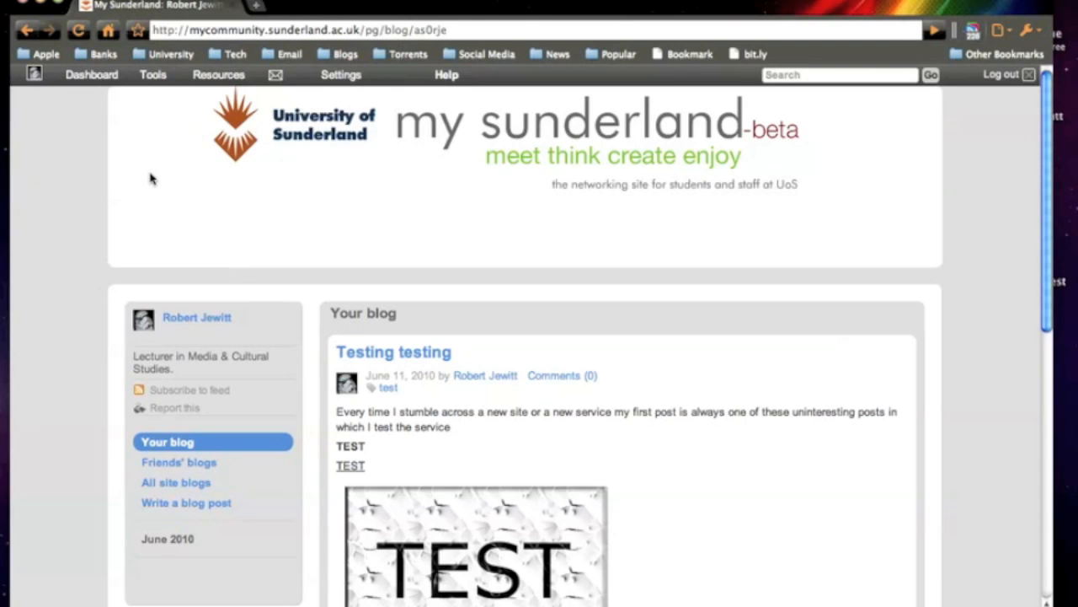
{"action": "scroll", "coordinate": [150, 177], "scroll_direction": "down", "scroll_amount": 1}
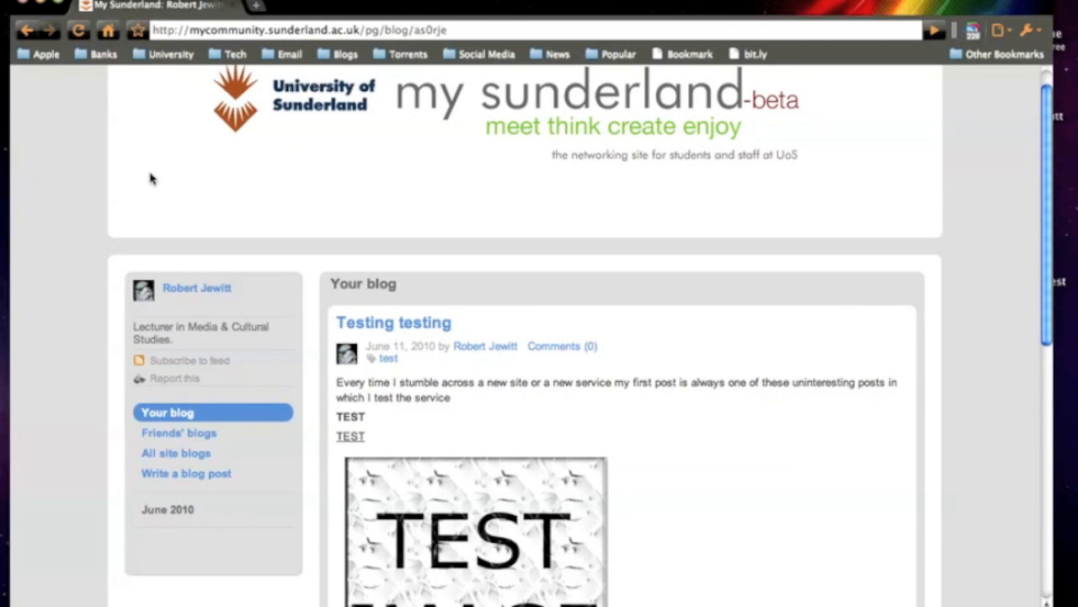
{"action": "scroll", "coordinate": [150, 177], "scroll_direction": "down", "scroll_amount": 4}
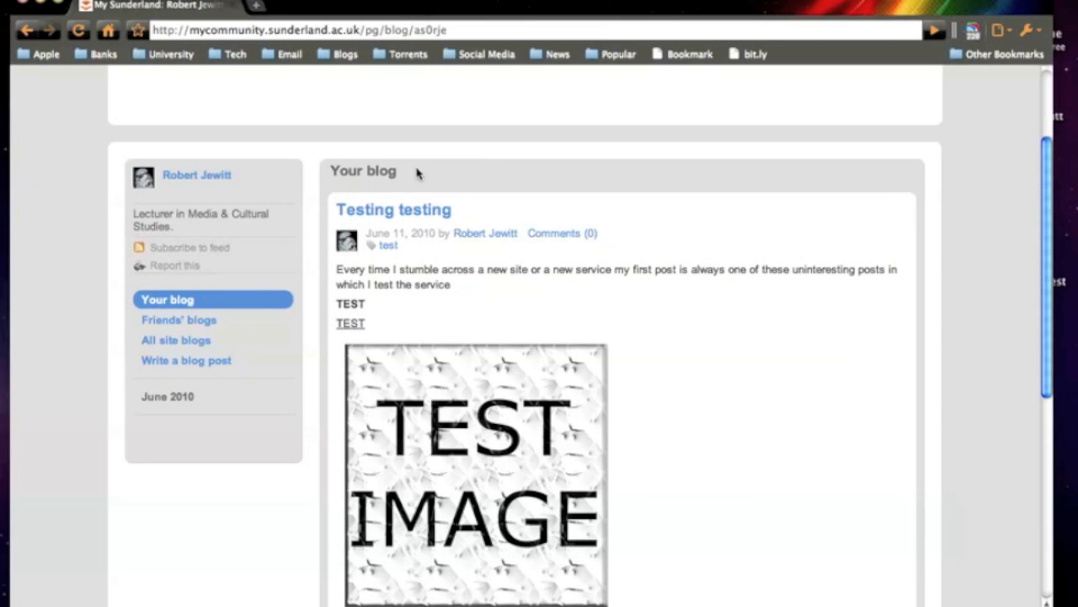
{"action": "scroll", "coordinate": [531, 218], "scroll_direction": "down", "scroll_amount": 2}
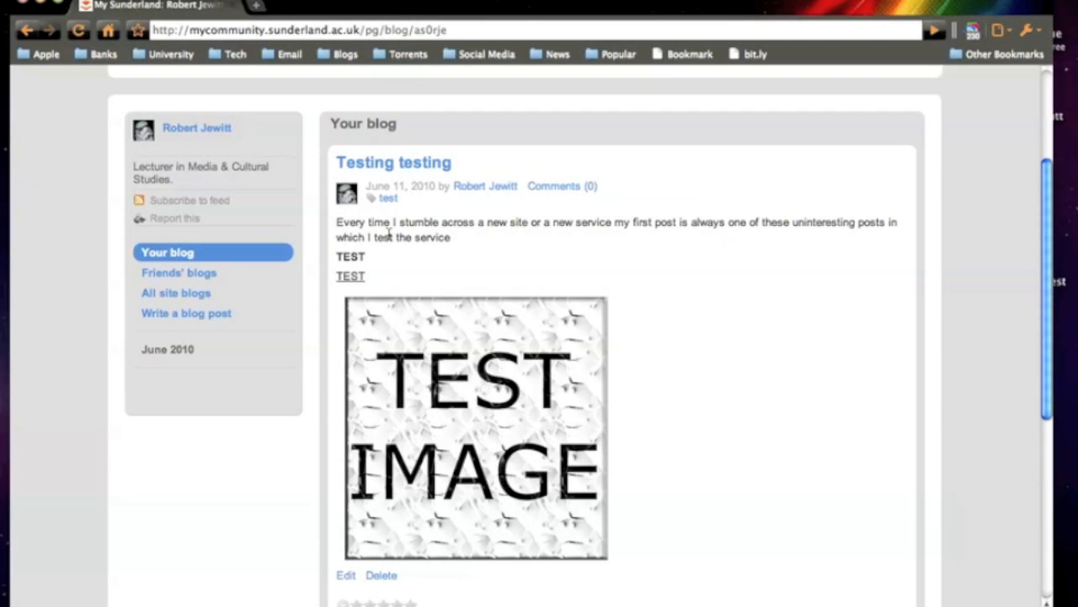
{"action": "left_click_drag", "start_coordinate": [372, 257], "coordinate": [335, 276]}
Step: Start a new blog post and title it "Sceencast demo"
{"action": "left_click", "coordinate": [210, 314]}
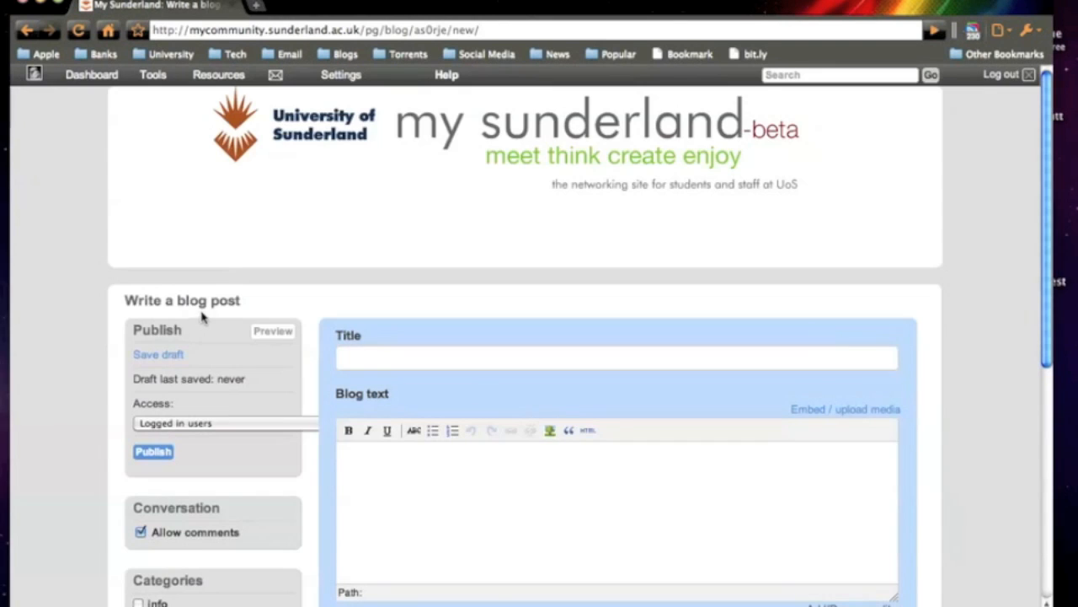
{"action": "left_click", "coordinate": [406, 360]}
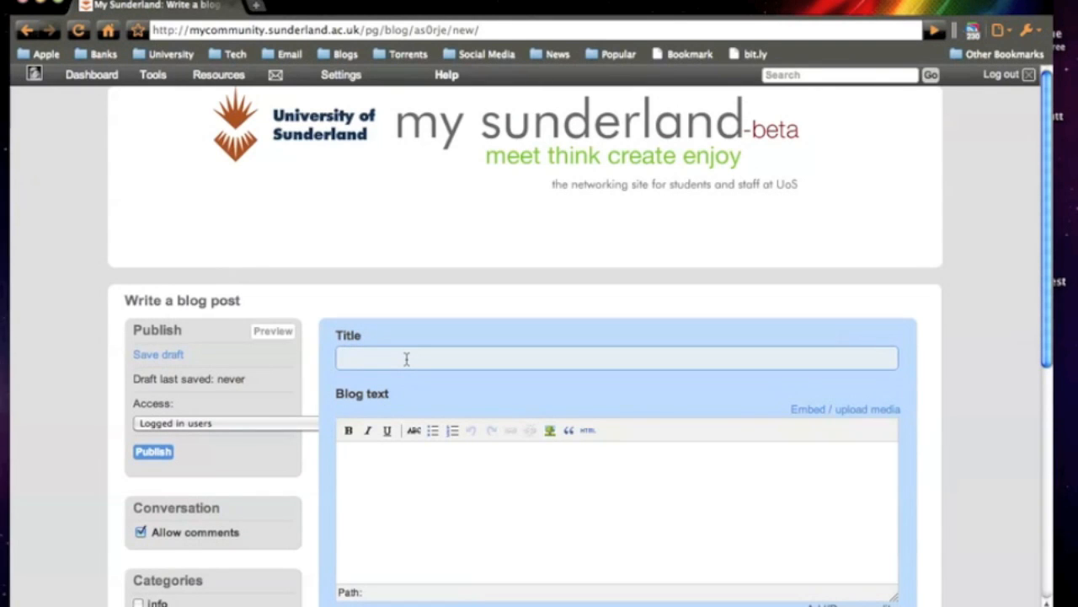
{"action": "type", "text": "Sceencast demo"}
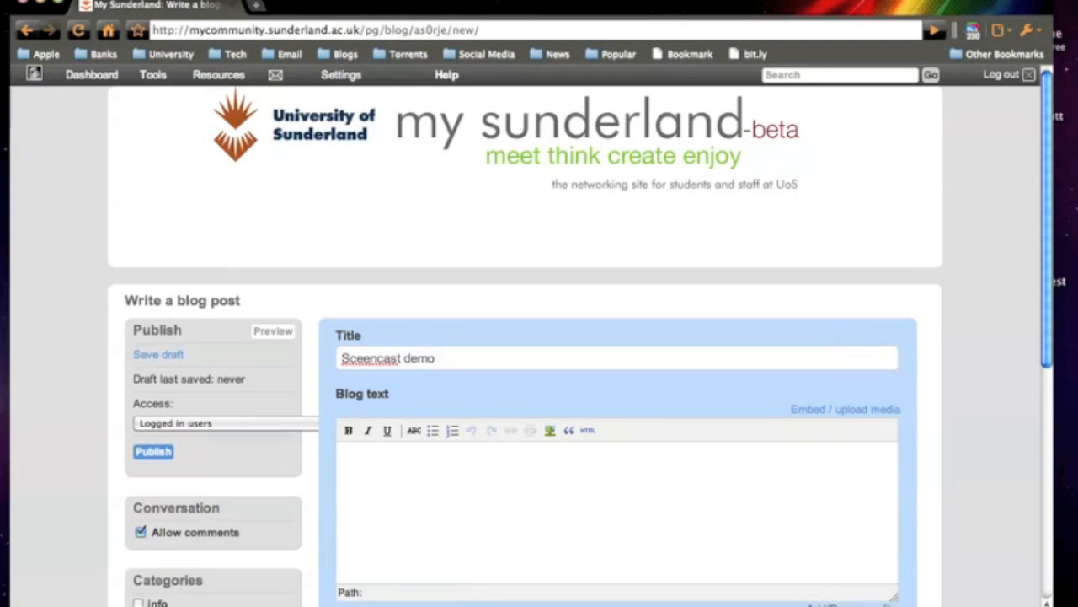
Step: Enter the blog text "This is where the text goes - I'll be psoting soem vide here late"
{"action": "left_click", "coordinate": [440, 508]}
{"action": "type", "text": "This is"}
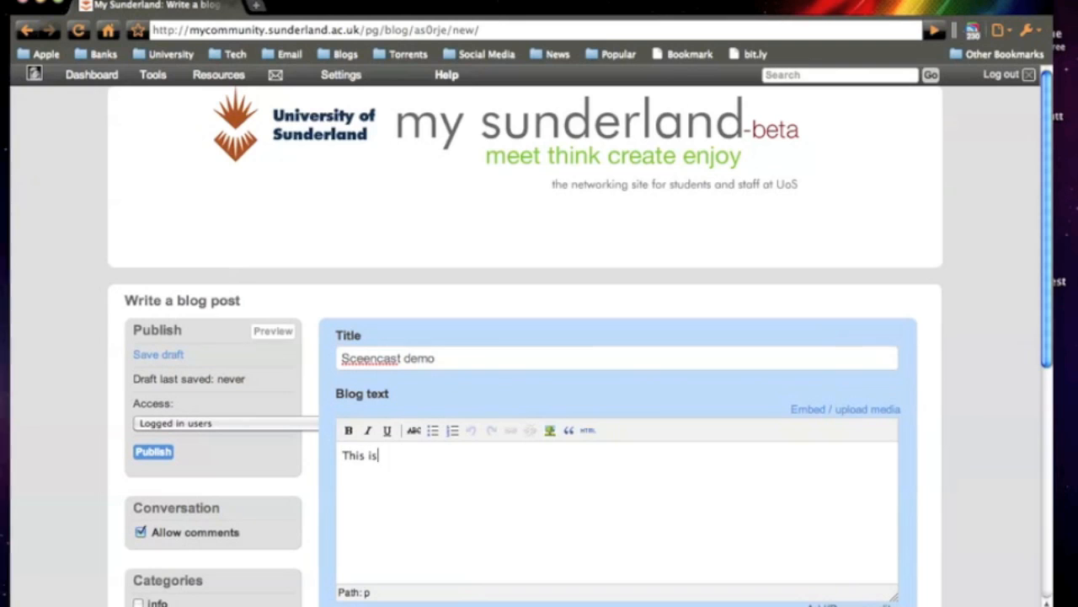
{"action": "type", "text": " where the text "}
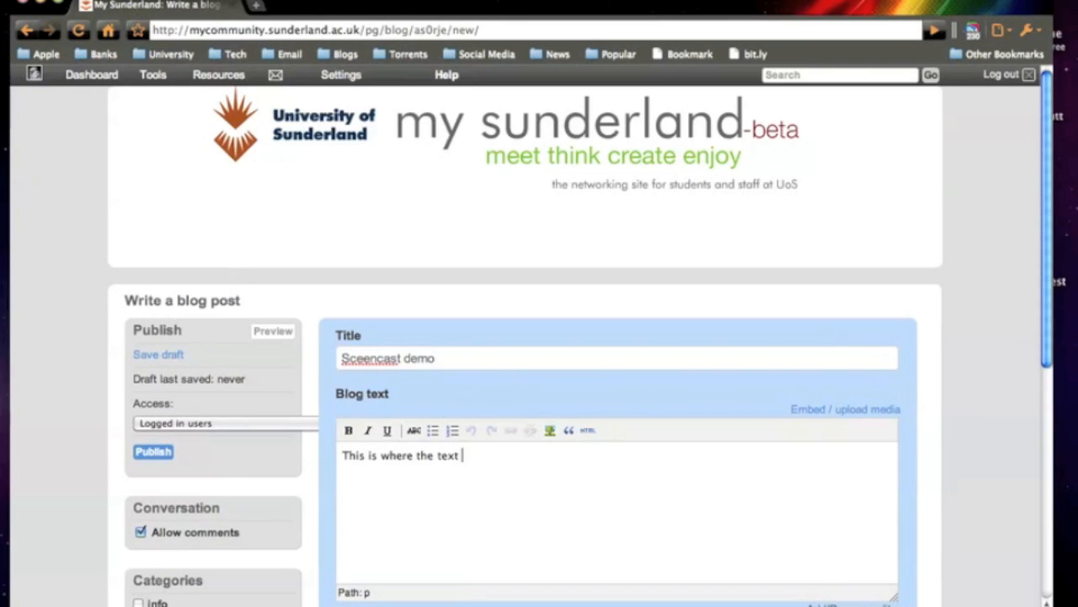
{"action": "type", "text": "goes - I'll be psoting "}
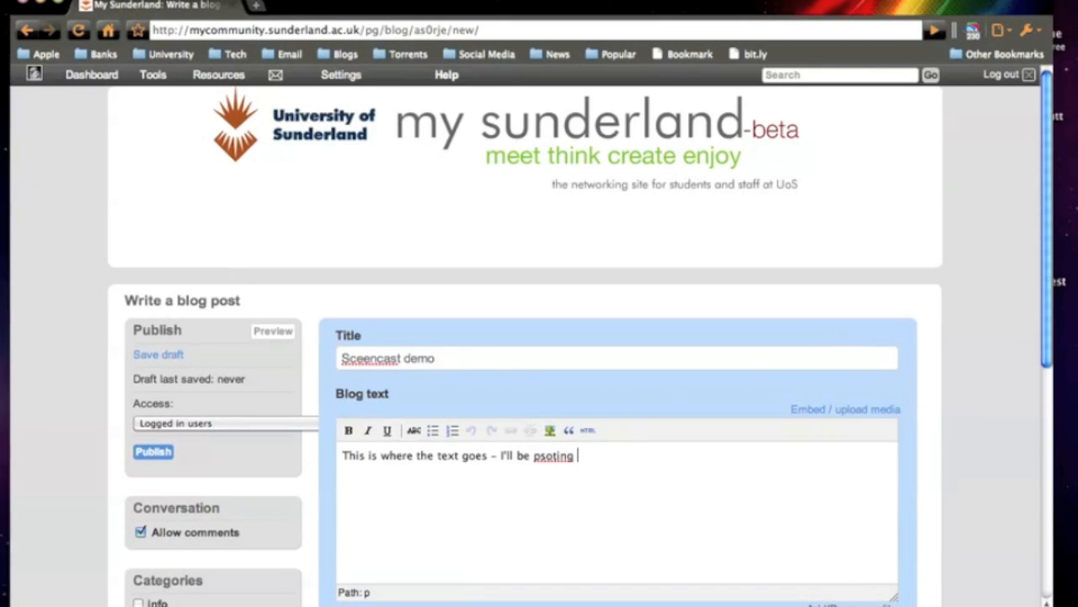
{"action": "type", "text": "soem vide here late"}
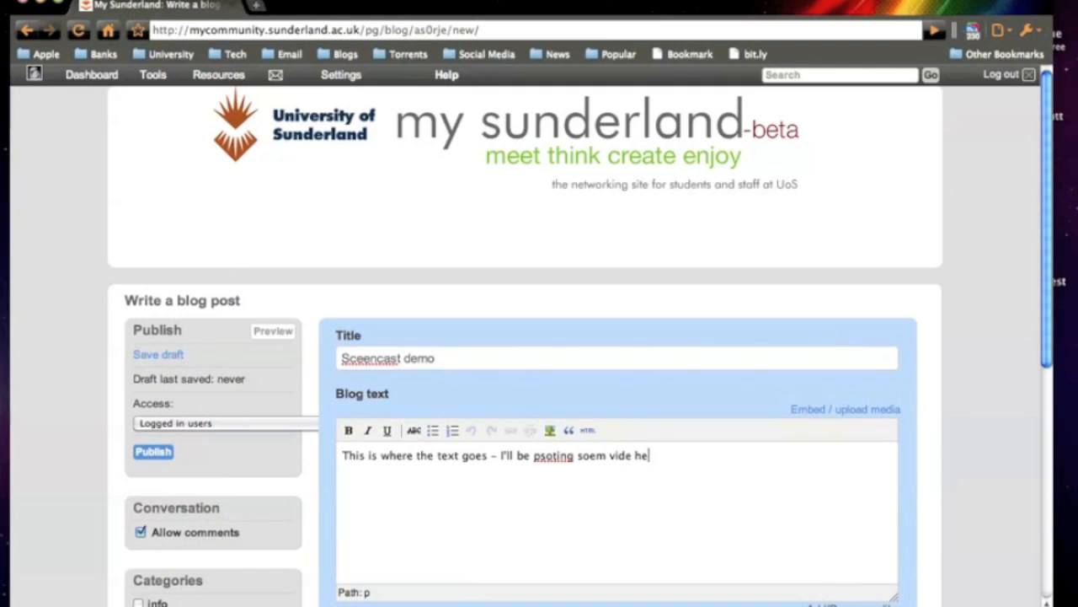
Step: Correct "psoting" to "posting" and "vide" to "video" in the blog text, and complete its last word as "later"
{"action": "right_click", "coordinate": [553, 456]}
{"action": "left_click", "coordinate": [597, 376]}
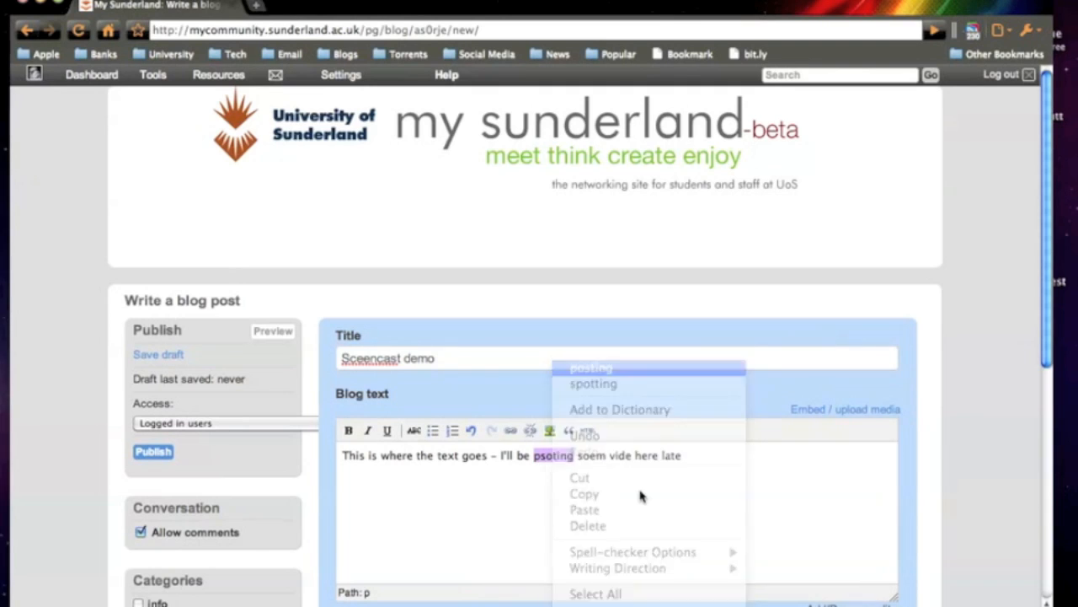
{"action": "left_click", "coordinate": [625, 456]}
{"action": "type", "text": "o"}
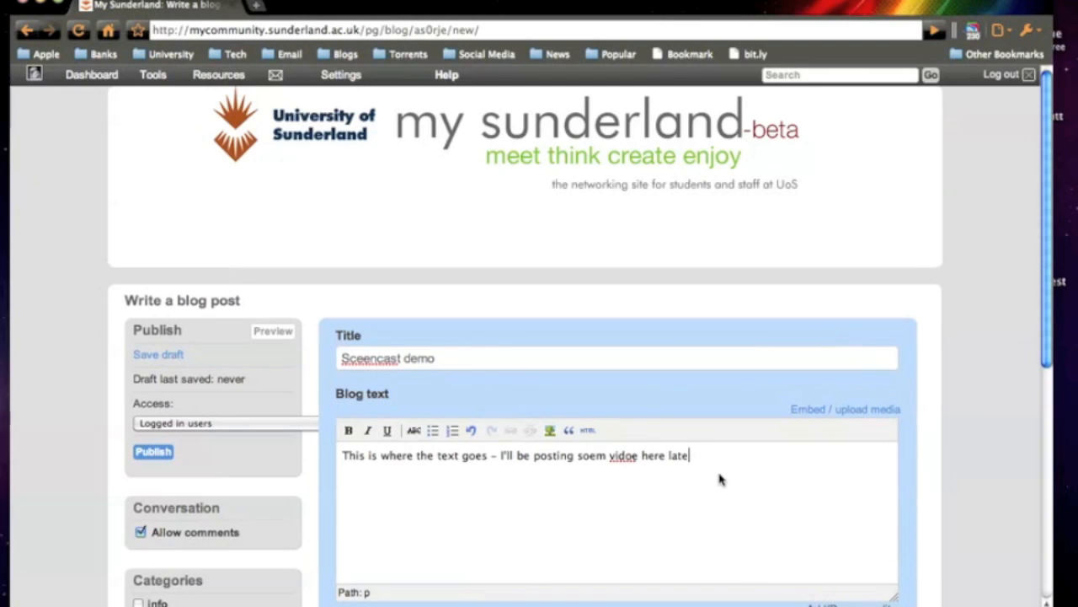
{"action": "right_click", "coordinate": [626, 458]}
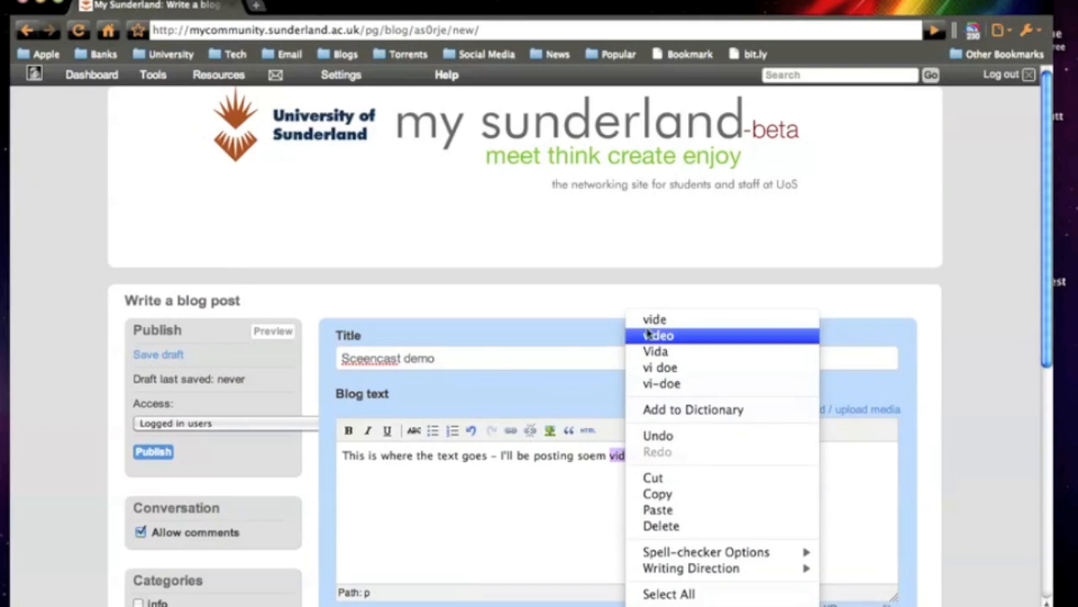
{"action": "left_click", "coordinate": [673, 337]}
{"action": "left_click", "coordinate": [718, 468]}
{"action": "type", "text": "re later"}
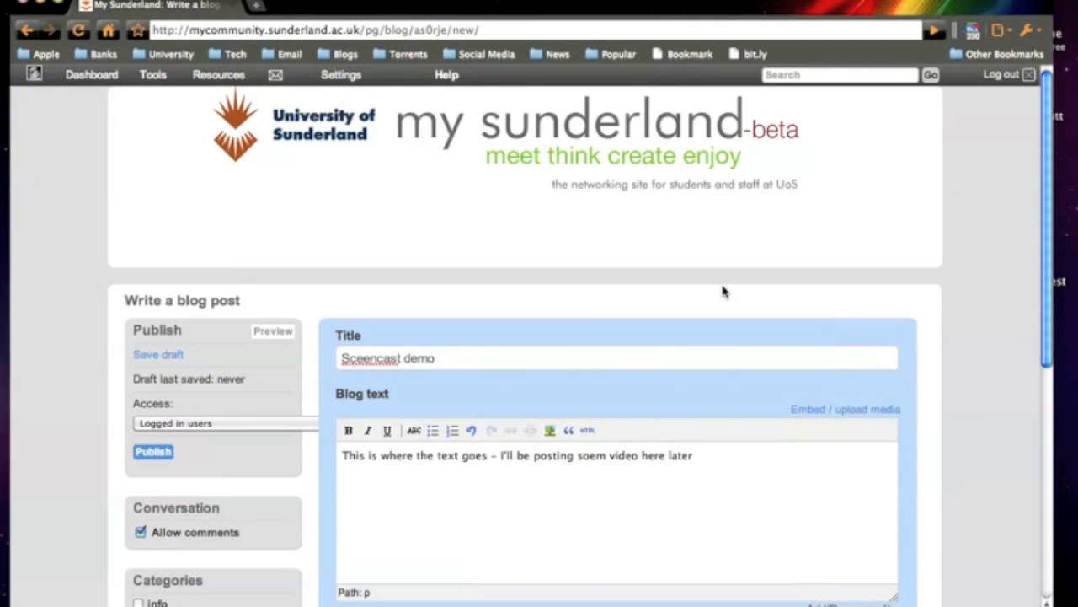
Step: Select "This is where the text goes" and view the blog text's HTML source, closing it without edits
{"action": "scroll", "coordinate": [718, 293], "scroll_direction": "down", "scroll_amount": 2}
{"action": "left_click_drag", "start_coordinate": [489, 394], "coordinate": [340, 394]}
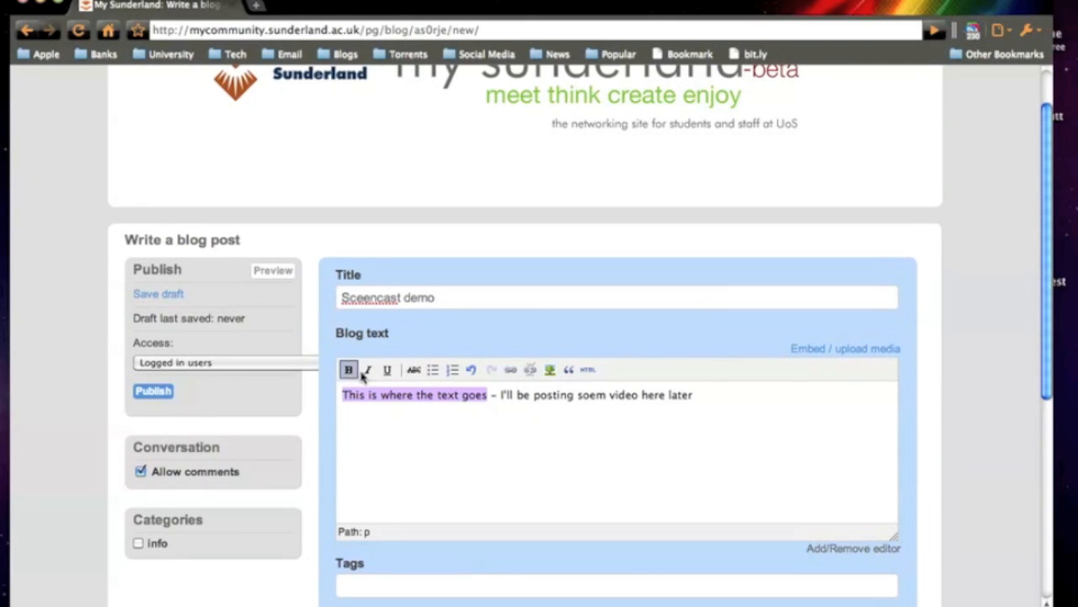
{"action": "left_click", "coordinate": [588, 370]}
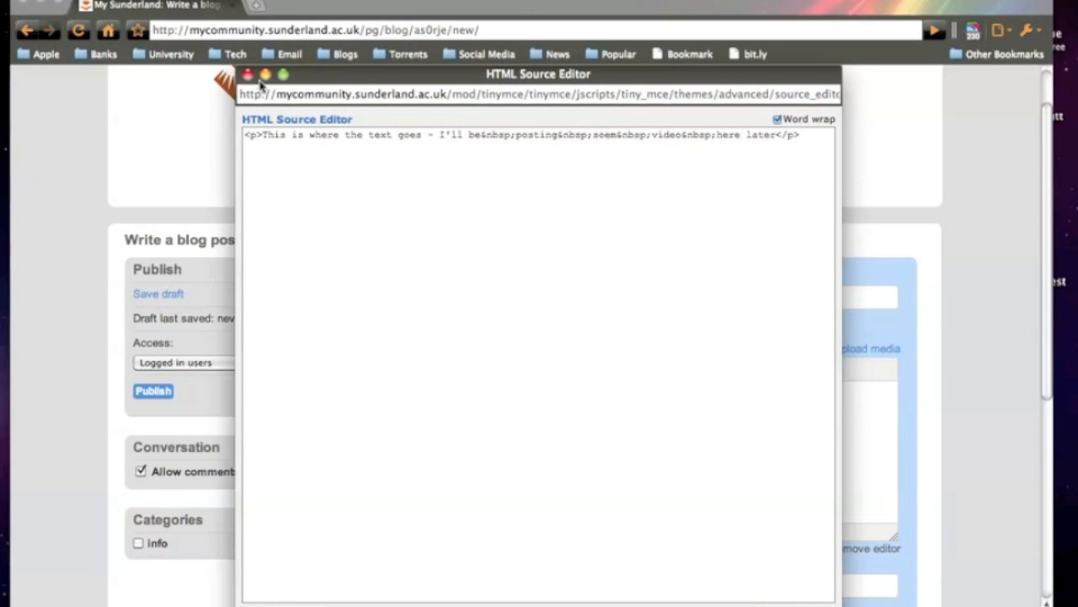
{"action": "left_click", "coordinate": [247, 74]}
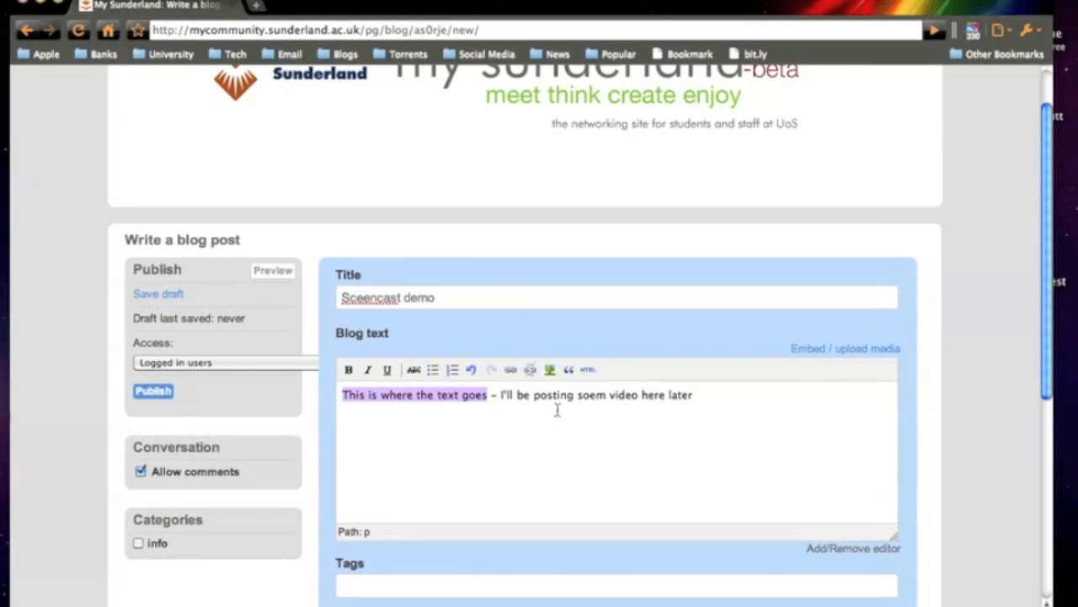
{"action": "left_click", "coordinate": [512, 418]}
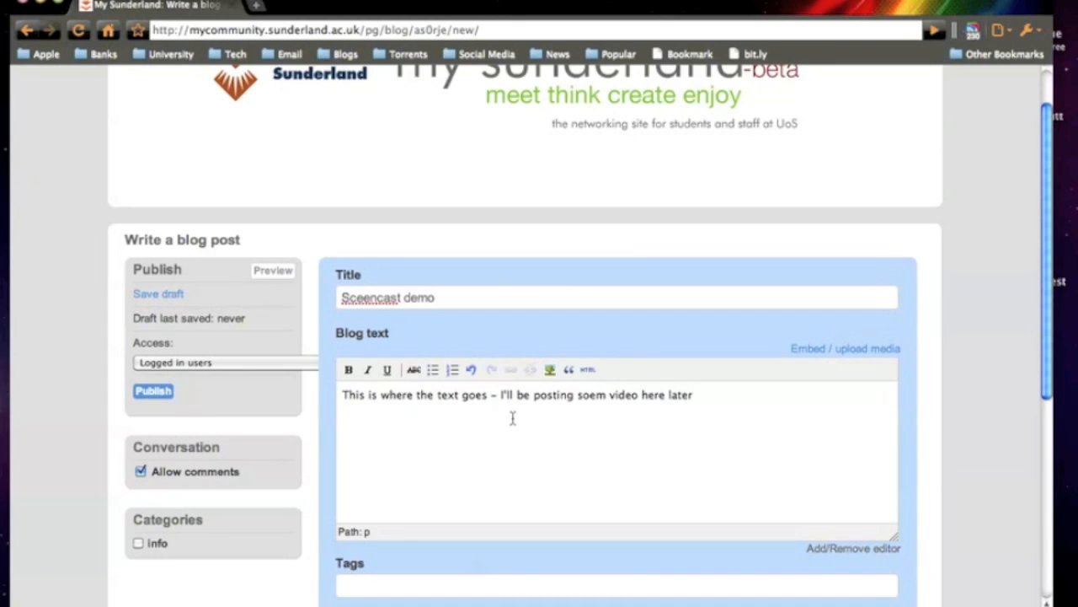
Step: Select the whole sentence in the blog text and examine the image insertion options without inserting an image
{"action": "left_click_drag", "start_coordinate": [488, 395], "coordinate": [369, 396]}
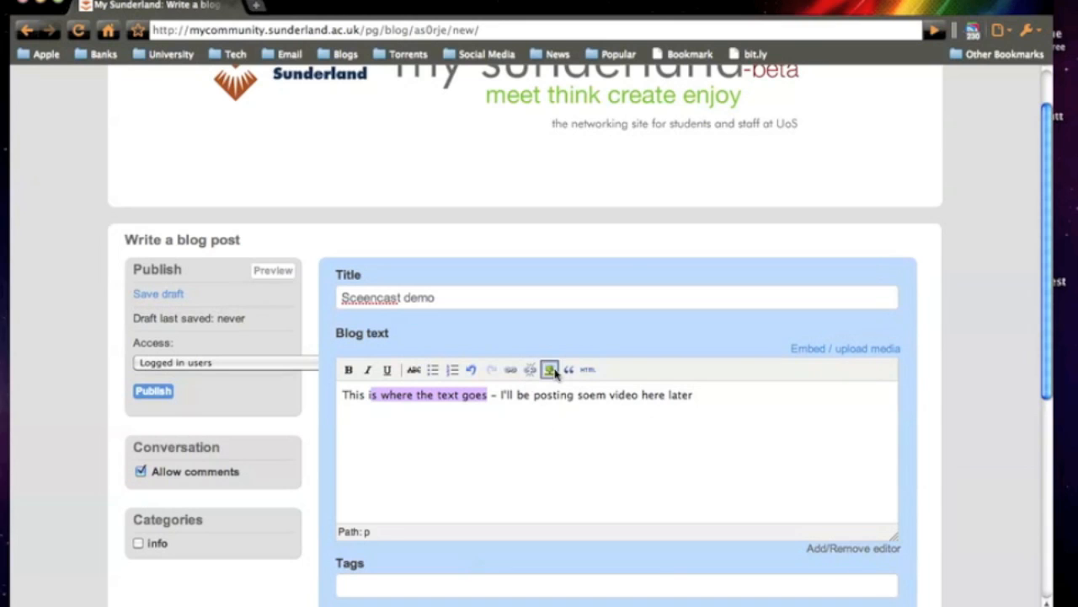
{"action": "left_click", "coordinate": [481, 394]}
{"action": "triple_click", "coordinate": [481, 392]}
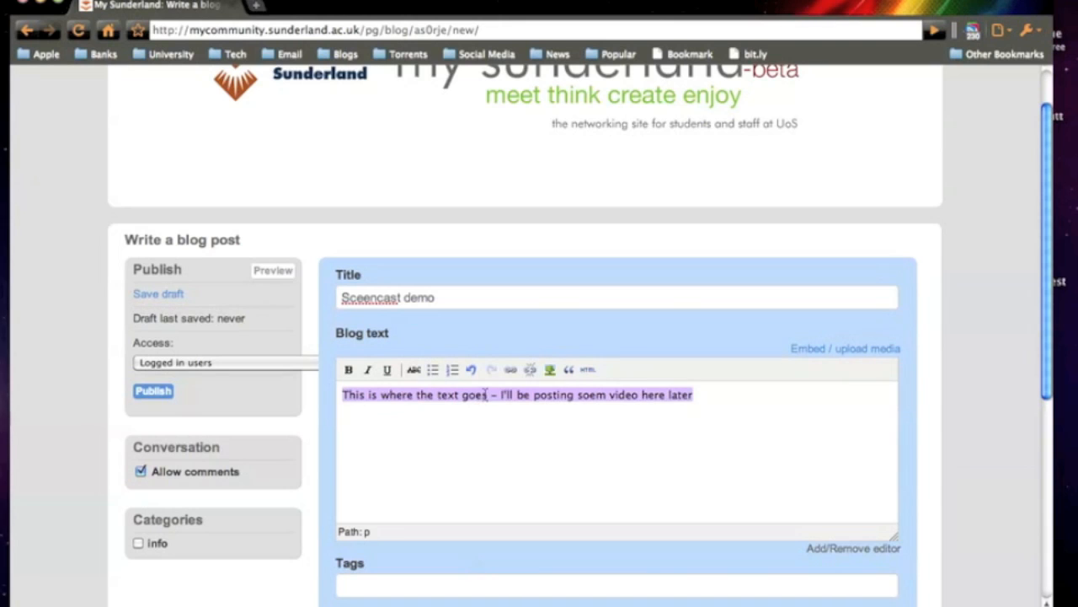
{"action": "left_click", "coordinate": [549, 370]}
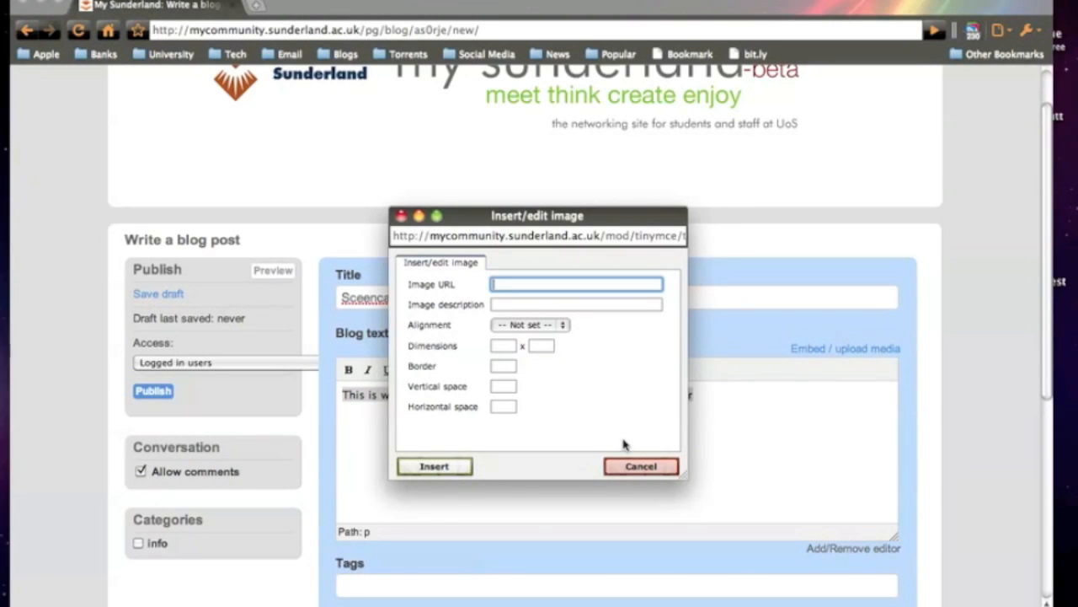
{"action": "left_click", "coordinate": [651, 472]}
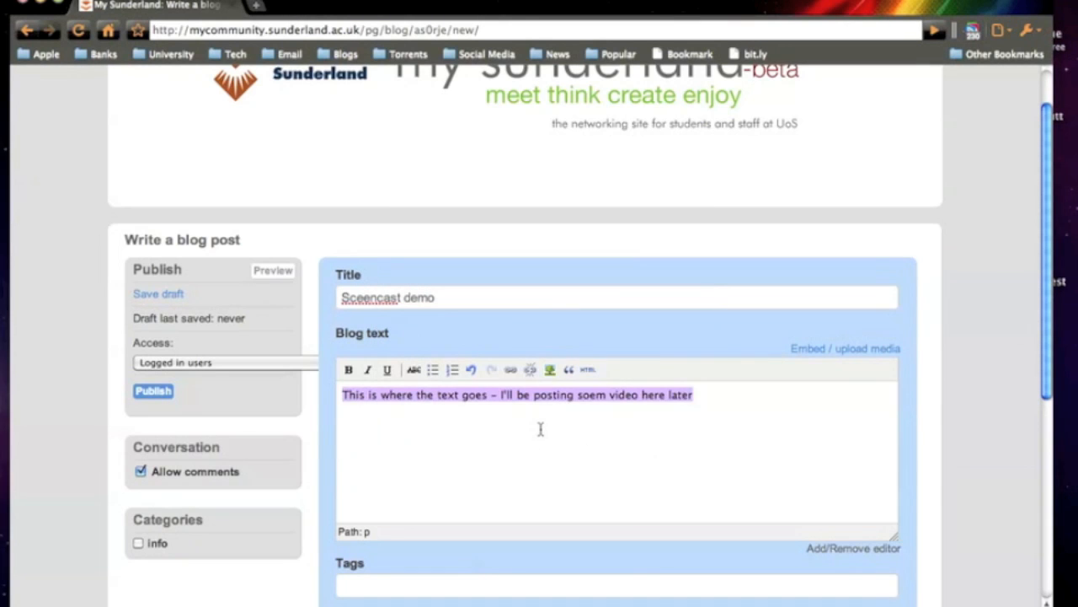
{"action": "left_click", "coordinate": [539, 430]}
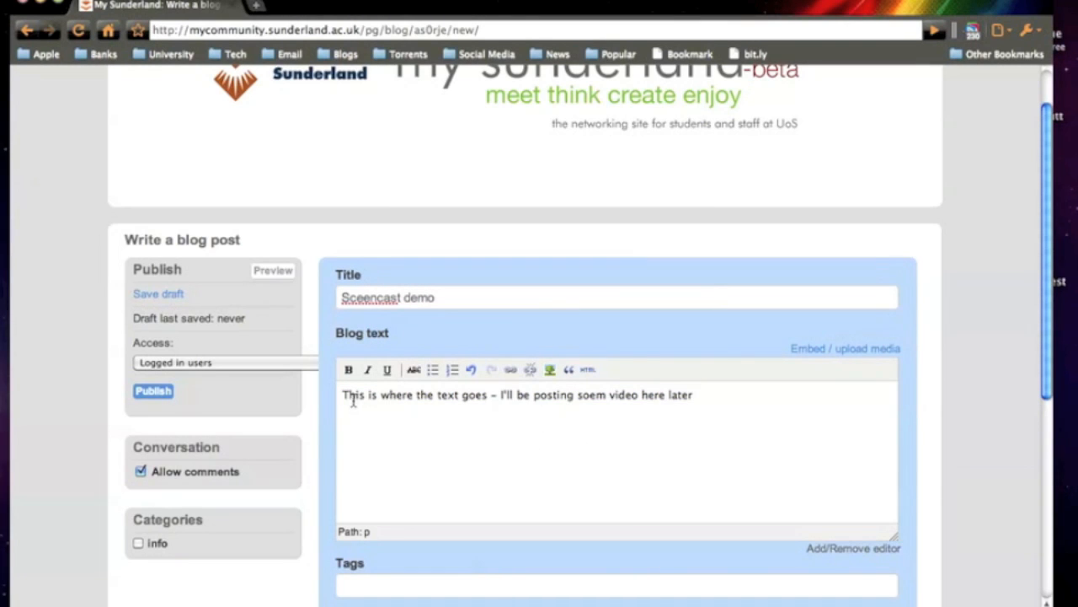
Step: Correct the misspelled "soem" to "some" in the blog text
{"action": "left_click_drag", "start_coordinate": [342, 396], "coordinate": [486, 404]}
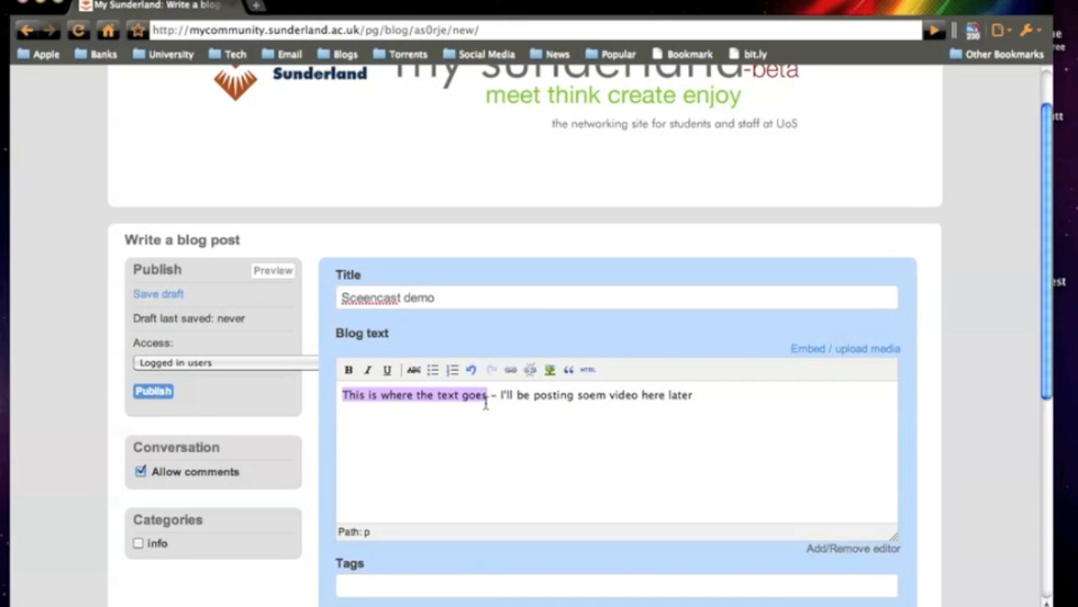
{"action": "left_click", "coordinate": [592, 395]}
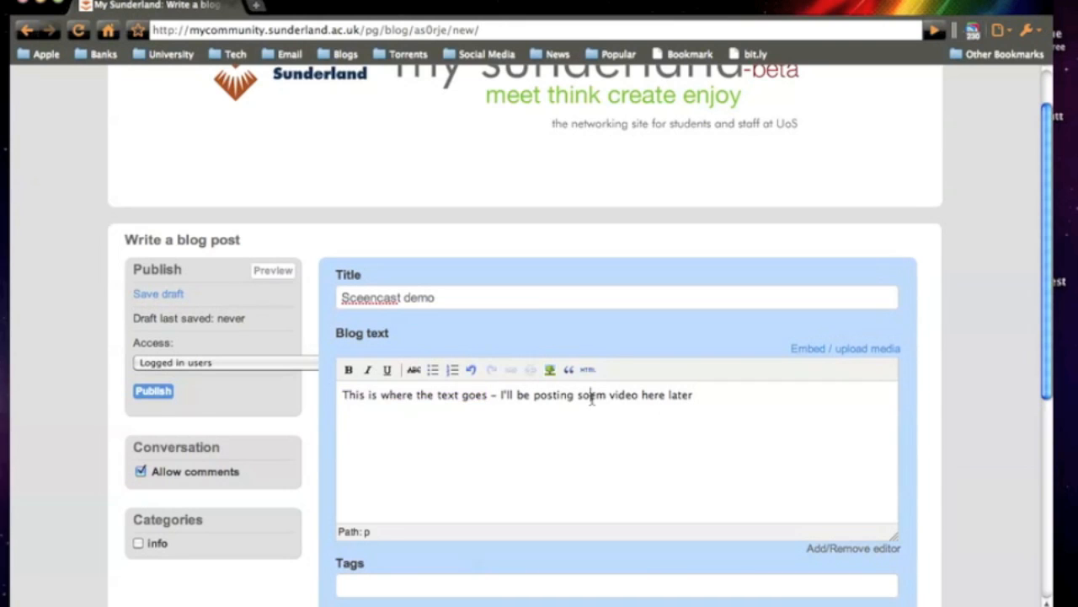
{"action": "key", "text": "BackSpace"}
{"action": "type", "text": "e"}
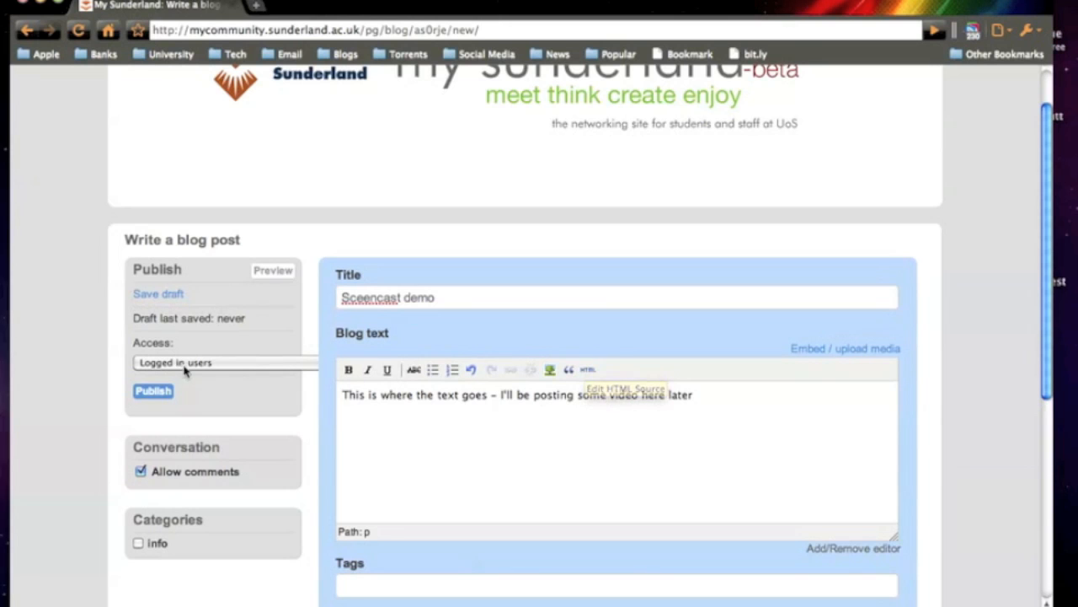
Step: Examine the access options that control who can read the blog post
{"action": "left_click", "coordinate": [269, 363]}
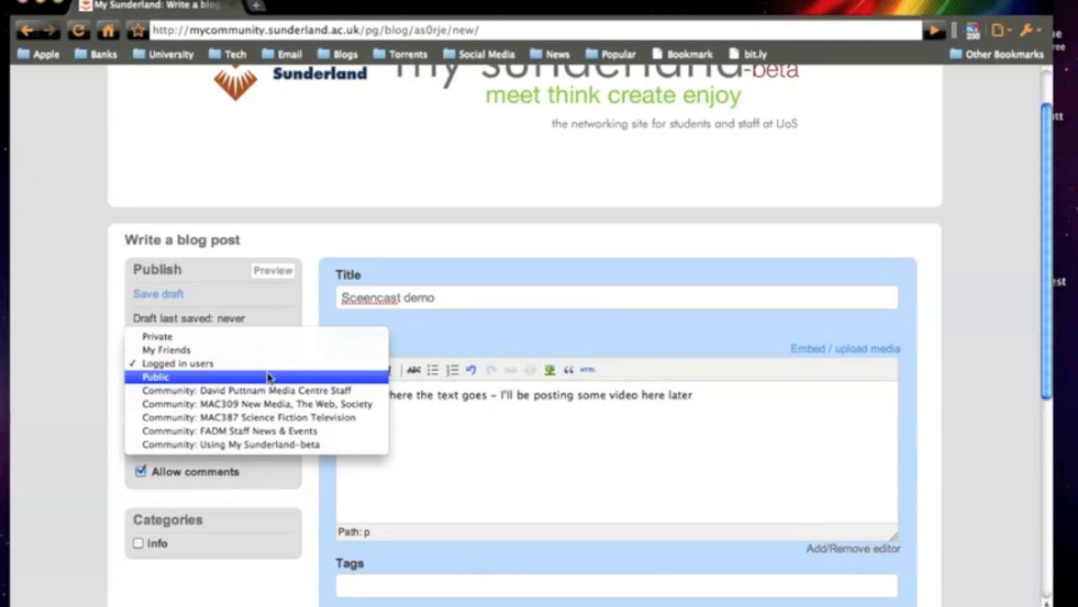
{"action": "left_click", "coordinate": [270, 363]}
{"action": "left_click", "coordinate": [269, 365]}
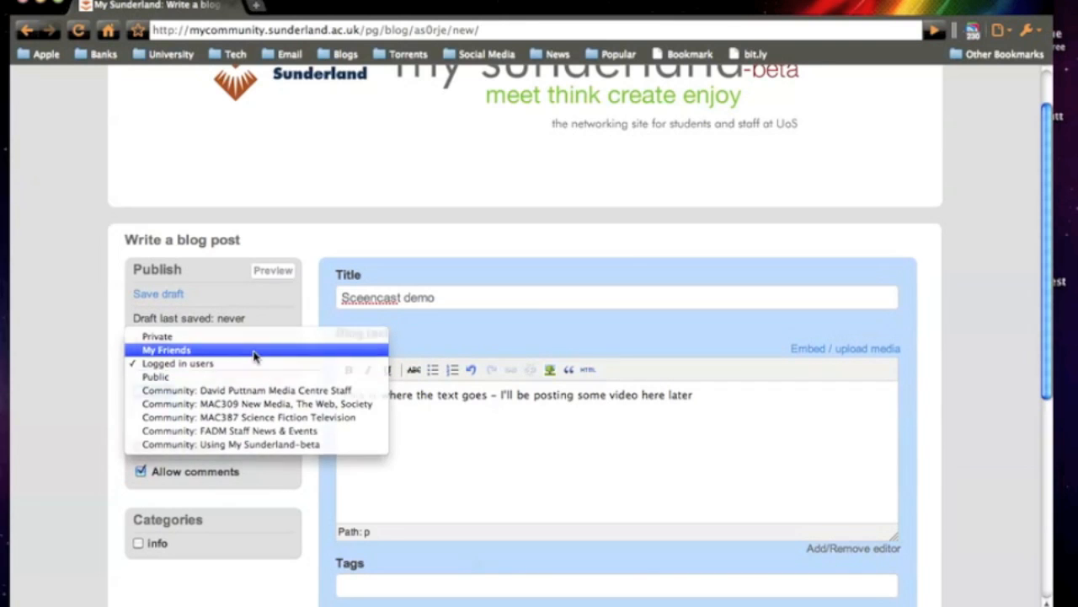
{"action": "left_click", "coordinate": [254, 350]}
{"action": "left_click", "coordinate": [250, 358]}
{"action": "left_click", "coordinate": [247, 378]}
{"action": "left_click", "coordinate": [153, 392]}
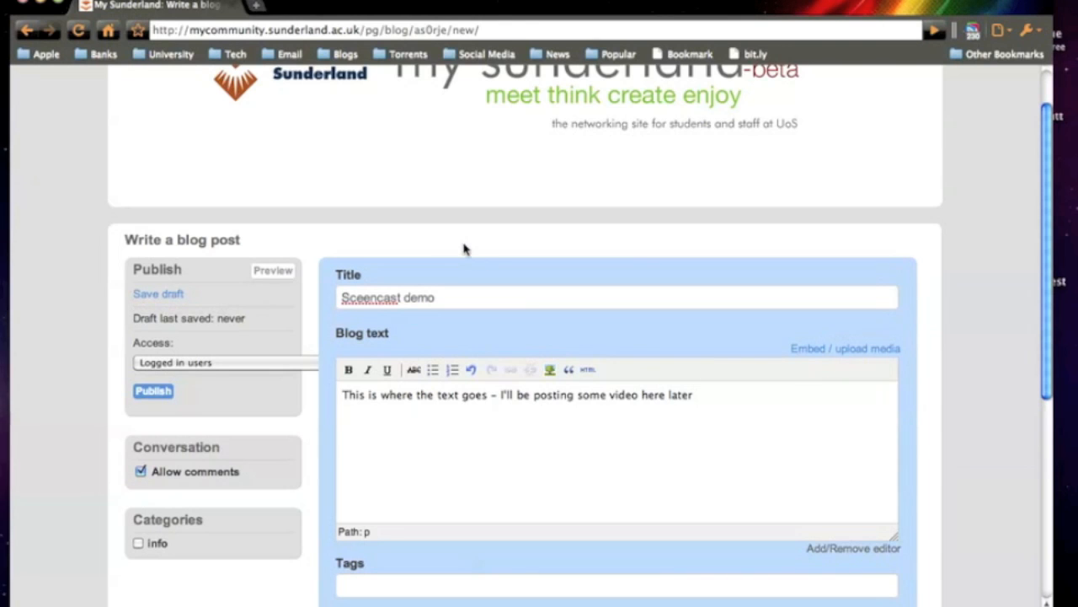
Step: Add the tags "test, blog" to the blog post
{"action": "scroll", "coordinate": [204, 446], "scroll_direction": "down", "scroll_amount": 2}
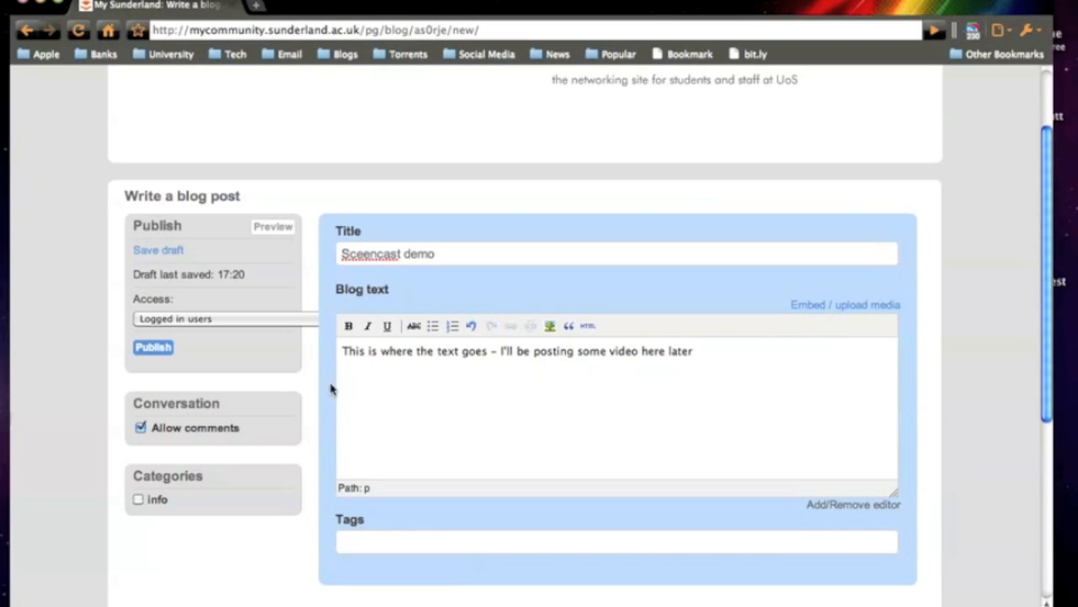
{"action": "scroll", "coordinate": [320, 436], "scroll_direction": "up", "scroll_amount": 3}
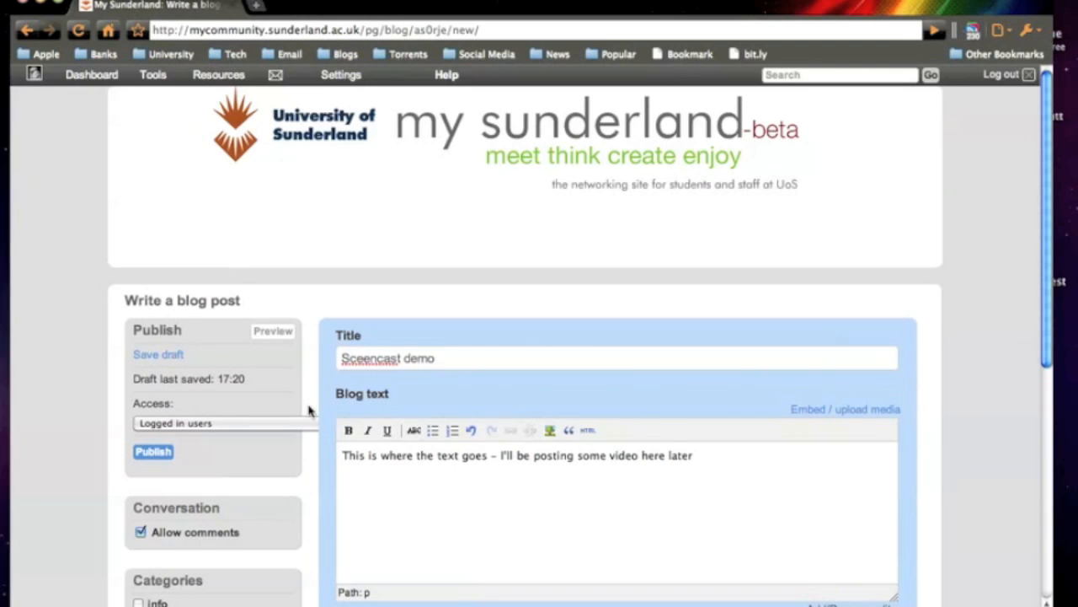
{"action": "scroll", "coordinate": [310, 413], "scroll_direction": "down", "scroll_amount": 2}
{"action": "left_click", "coordinate": [413, 583]}
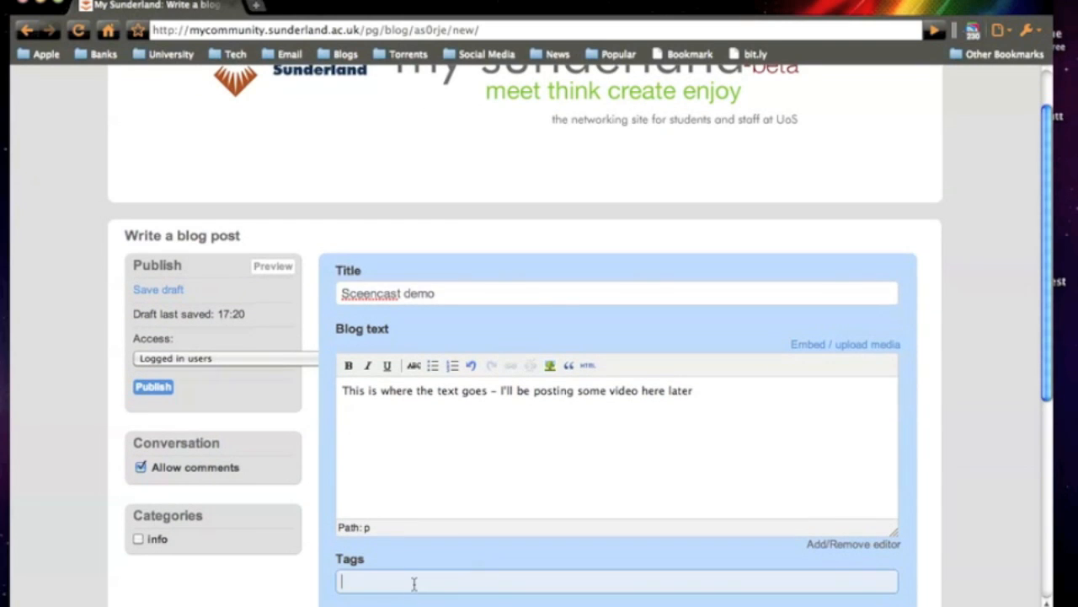
{"action": "type", "text": "test"}
{"action": "type", "text": ", blog"}
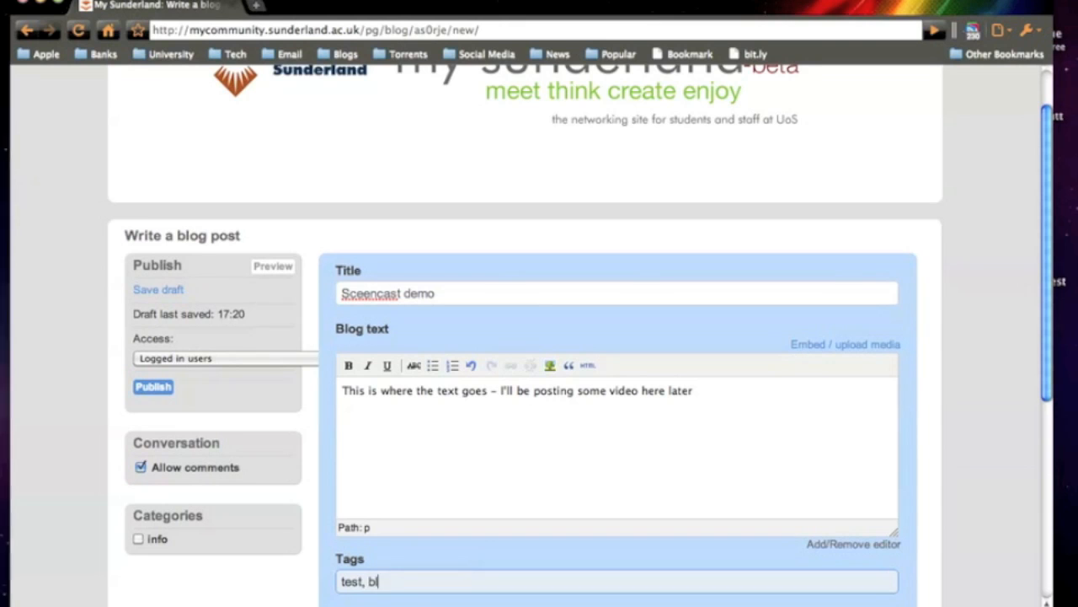
{"action": "left_click", "coordinate": [480, 559]}
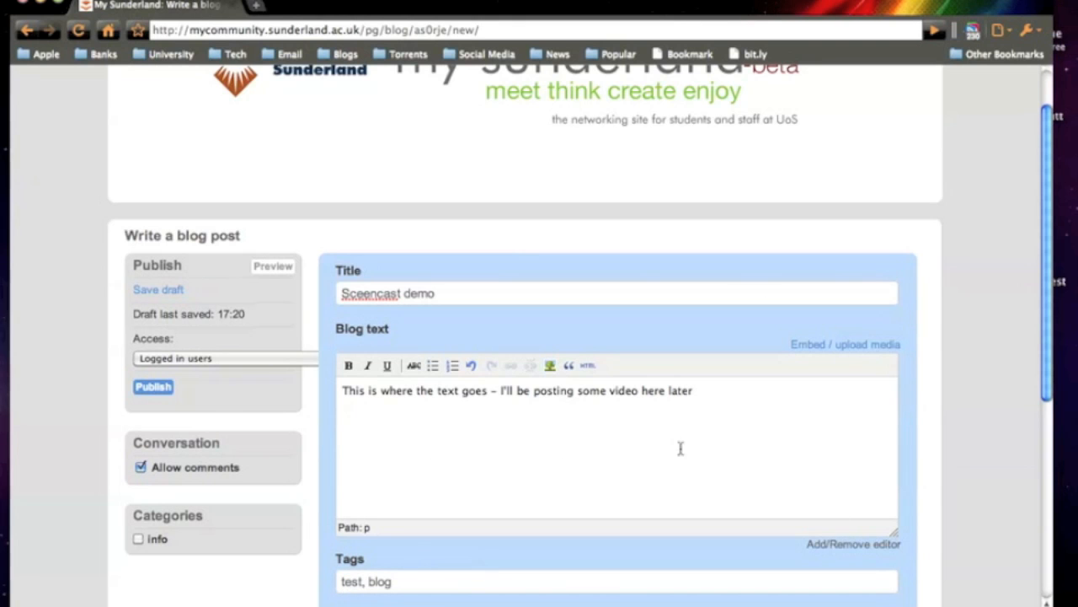
Step: Review the completed blog post form and publish the "Sceencast demo" post
{"action": "scroll", "coordinate": [556, 466], "scroll_direction": "down", "scroll_amount": 1}
{"action": "scroll", "coordinate": [455, 497], "scroll_direction": "down", "scroll_amount": 4}
{"action": "scroll", "coordinate": [168, 481], "scroll_direction": "up", "scroll_amount": 5}
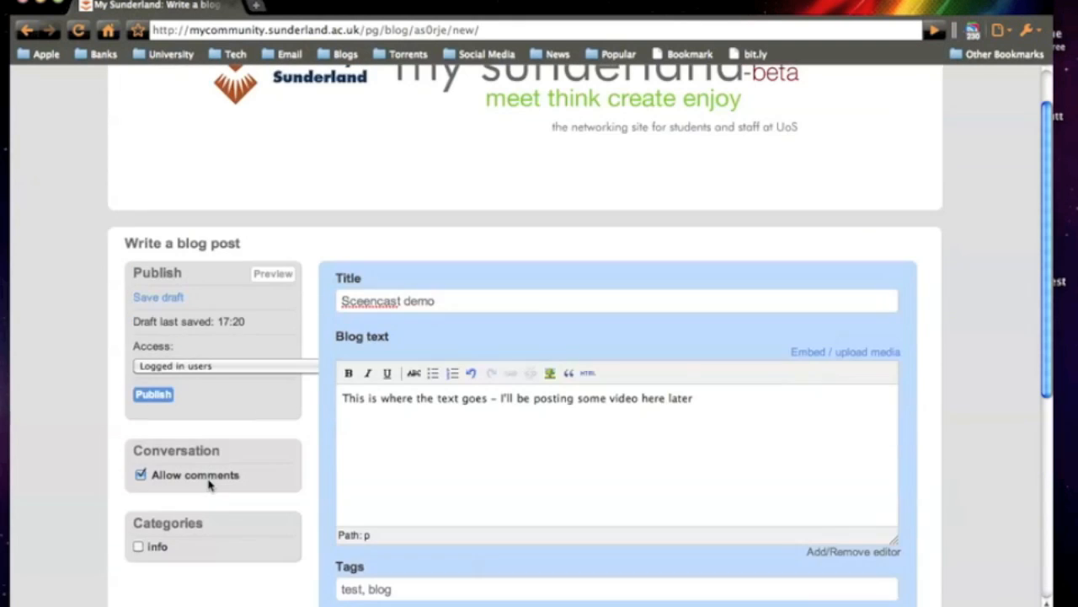
{"action": "left_click", "coordinate": [166, 400]}
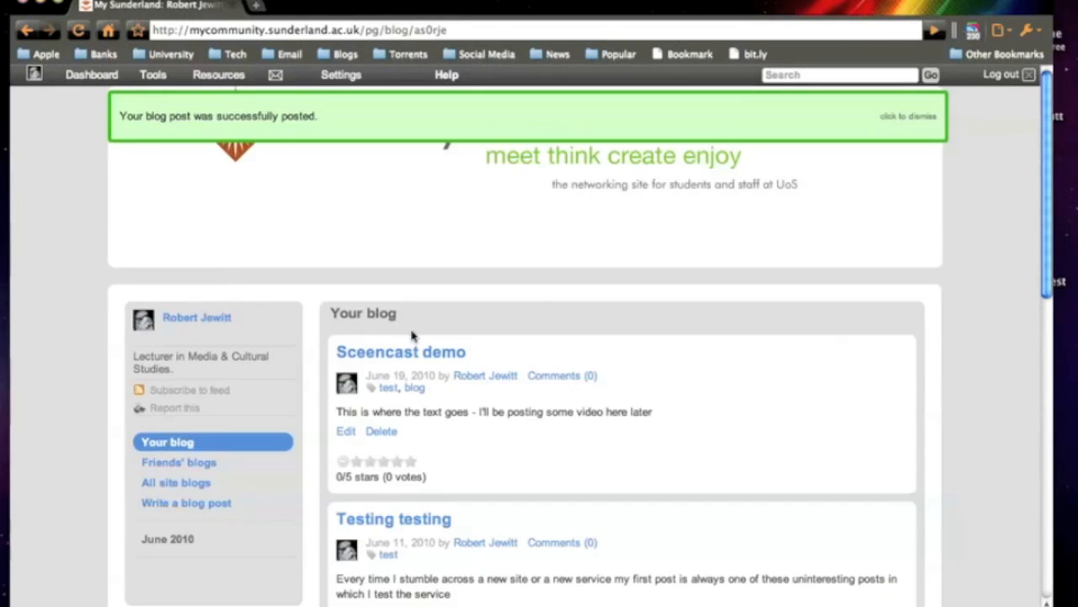
Step: Examine the published "Sceencast demo" post and the older "Testing testing" post on the blog page
{"action": "scroll", "coordinate": [624, 421], "scroll_direction": "down", "scroll_amount": 2}
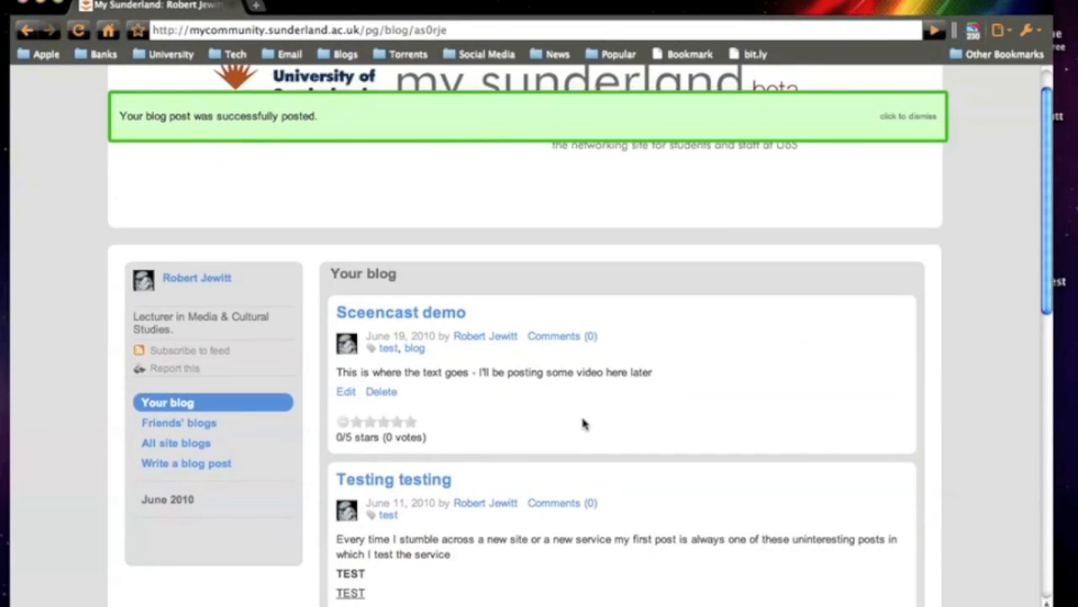
{"action": "scroll", "coordinate": [583, 423], "scroll_direction": "down", "scroll_amount": 4}
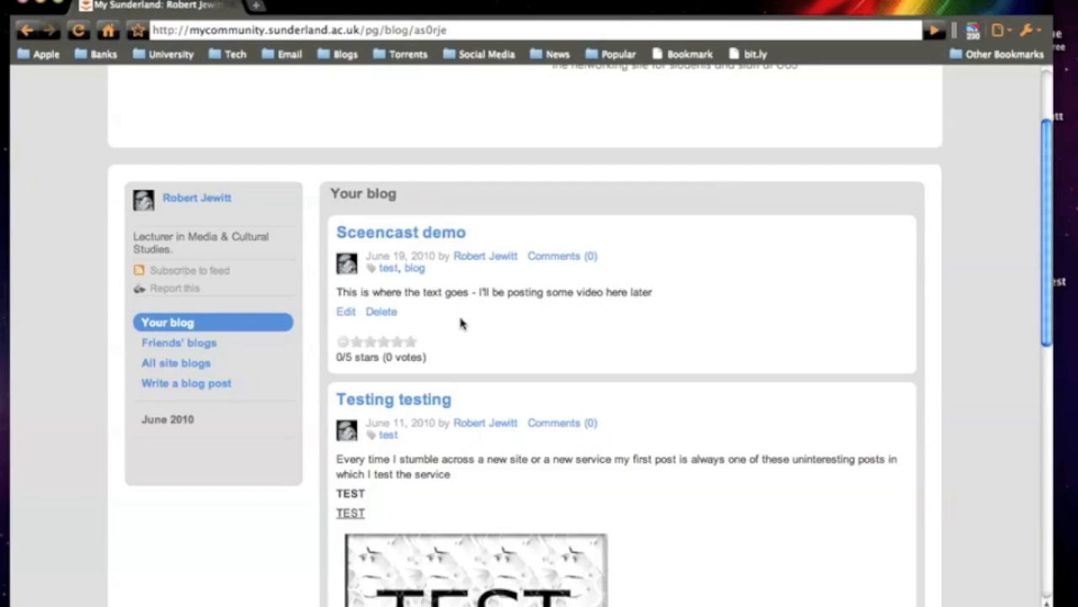
{"action": "scroll", "coordinate": [485, 285], "scroll_direction": "down", "scroll_amount": 5}
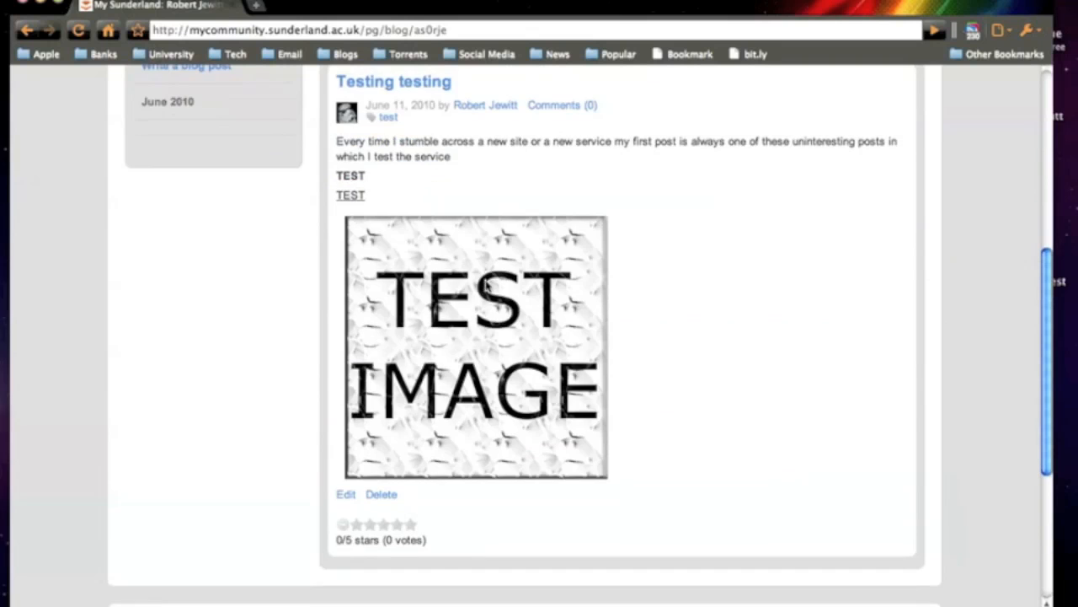
{"action": "scroll", "coordinate": [485, 285], "scroll_direction": "up", "scroll_amount": 5}
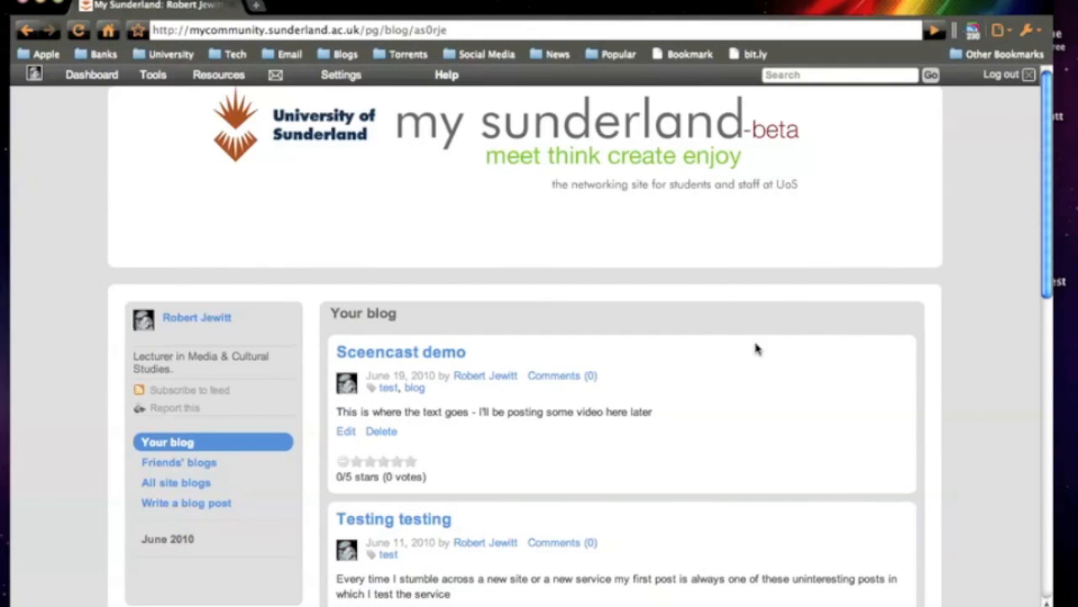
{"action": "scroll", "coordinate": [755, 345], "scroll_direction": "down", "scroll_amount": 2}
{"action": "scroll", "coordinate": [756, 346], "scroll_direction": "up", "scroll_amount": 2}
Step: View the blog's RSS subscription feed and return to the blog page
{"action": "left_click", "coordinate": [199, 396]}
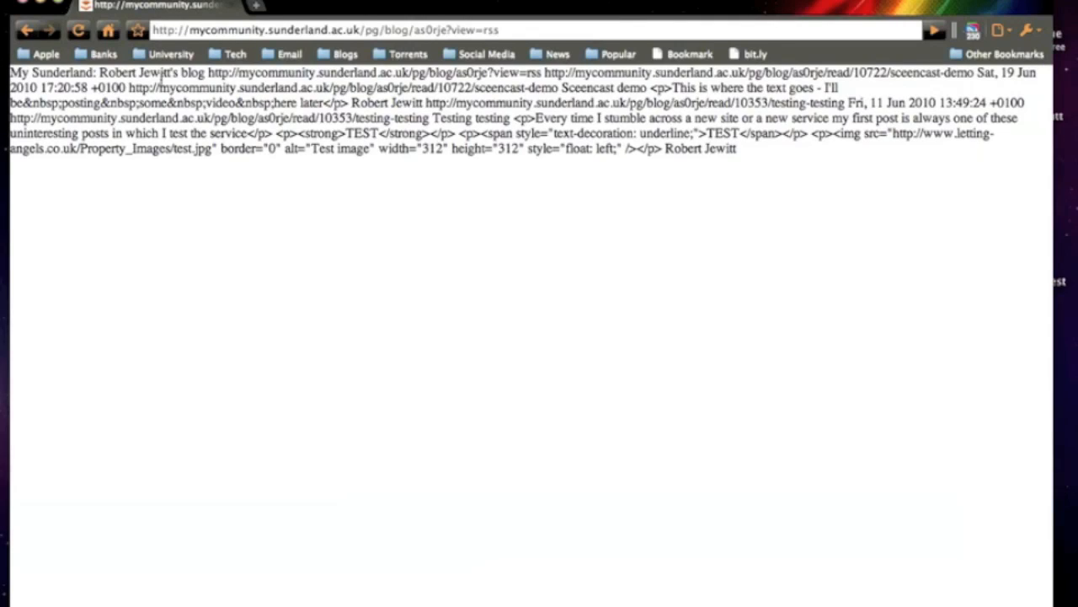
{"action": "left_click", "coordinate": [27, 30]}
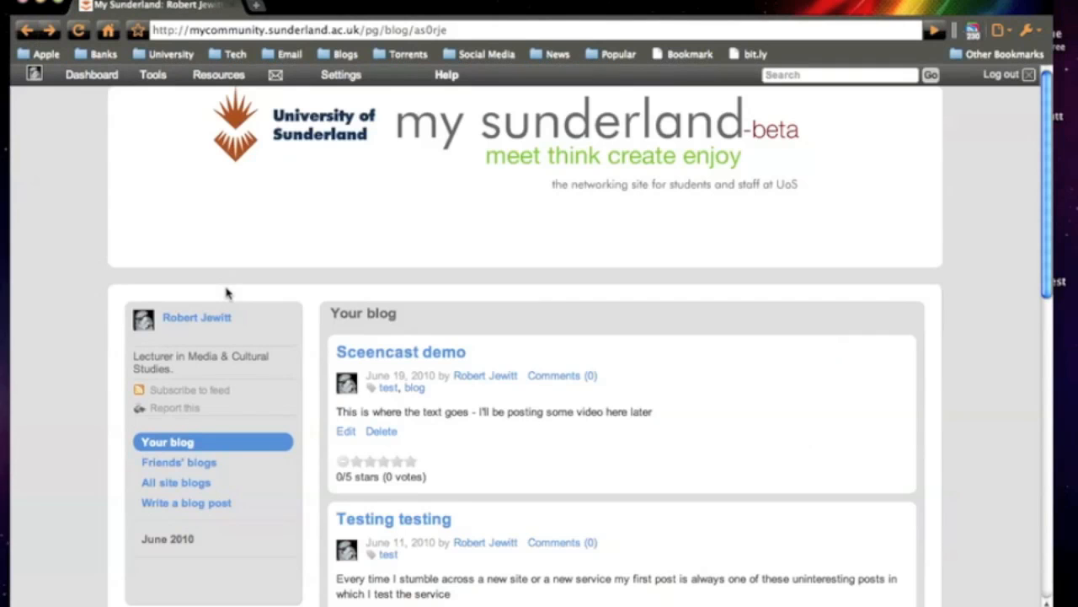
{"action": "scroll", "coordinate": [107, 480], "scroll_direction": "down", "scroll_amount": 2}
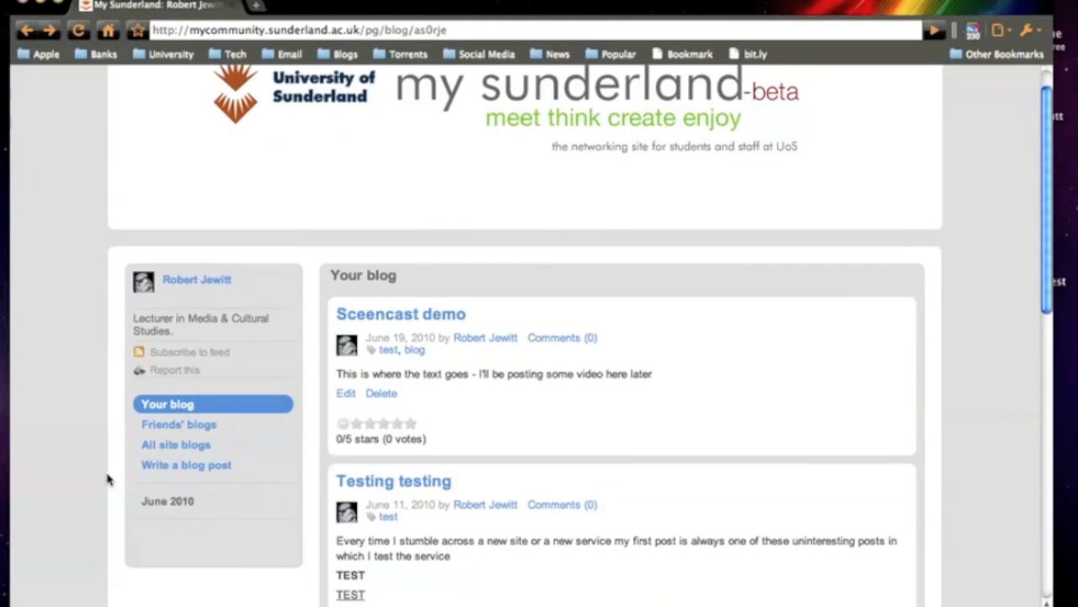
{"action": "scroll", "coordinate": [107, 480], "scroll_direction": "up", "scroll_amount": 2}
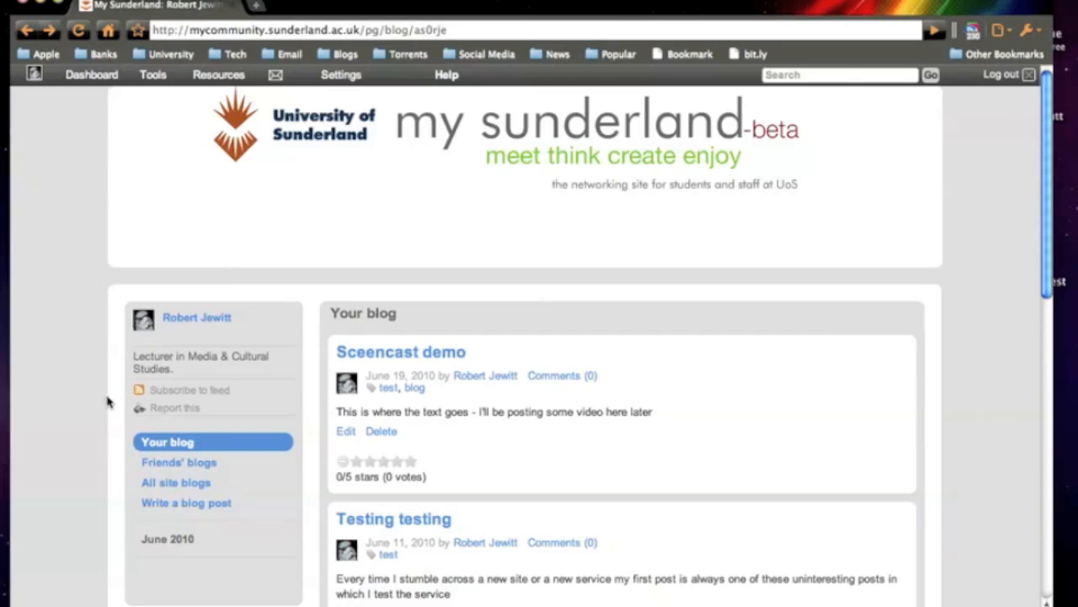
{"action": "left_click", "coordinate": [205, 399]}
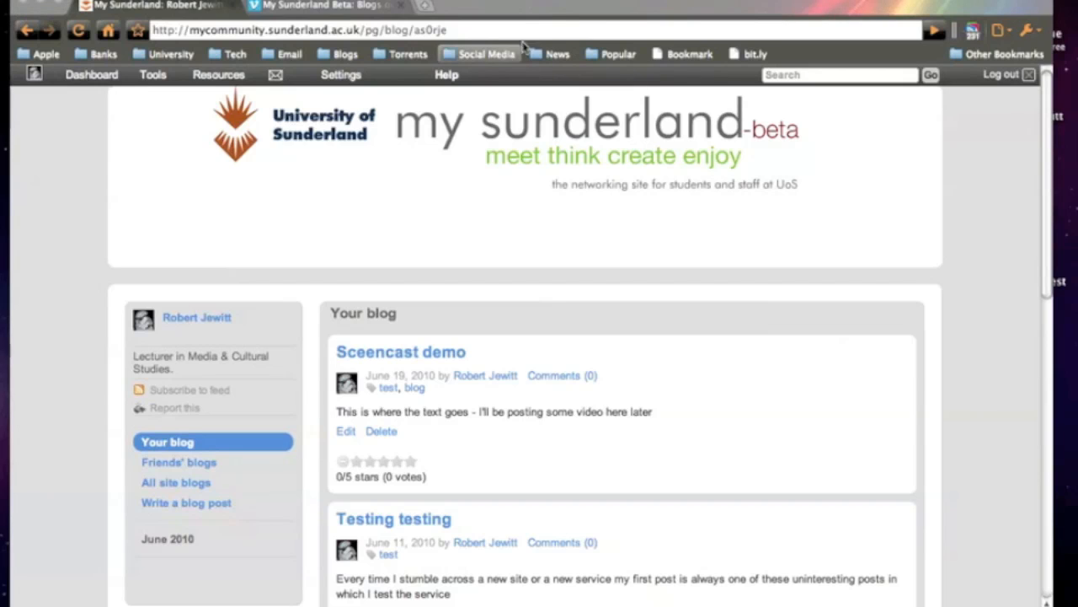
Step: Switch to the Vimeo page of the "My Sunderland Beta: Blogs" video and copy its embed code
{"action": "left_click", "coordinate": [325, 8]}
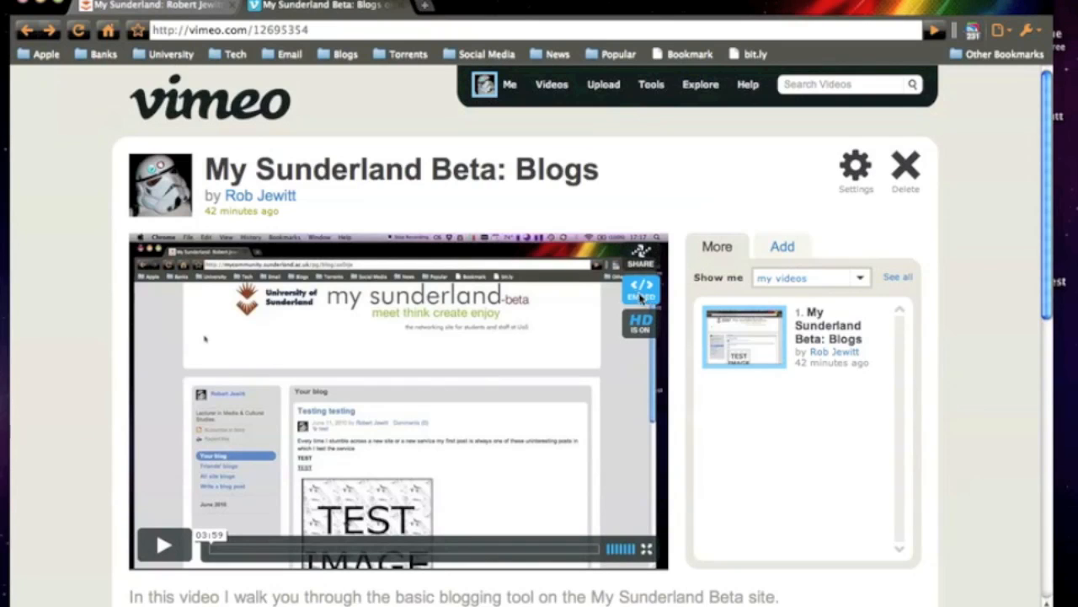
{"action": "scroll", "coordinate": [62, 310], "scroll_direction": "down", "scroll_amount": 3}
{"action": "scroll", "coordinate": [61, 312], "scroll_direction": "up", "scroll_amount": 3}
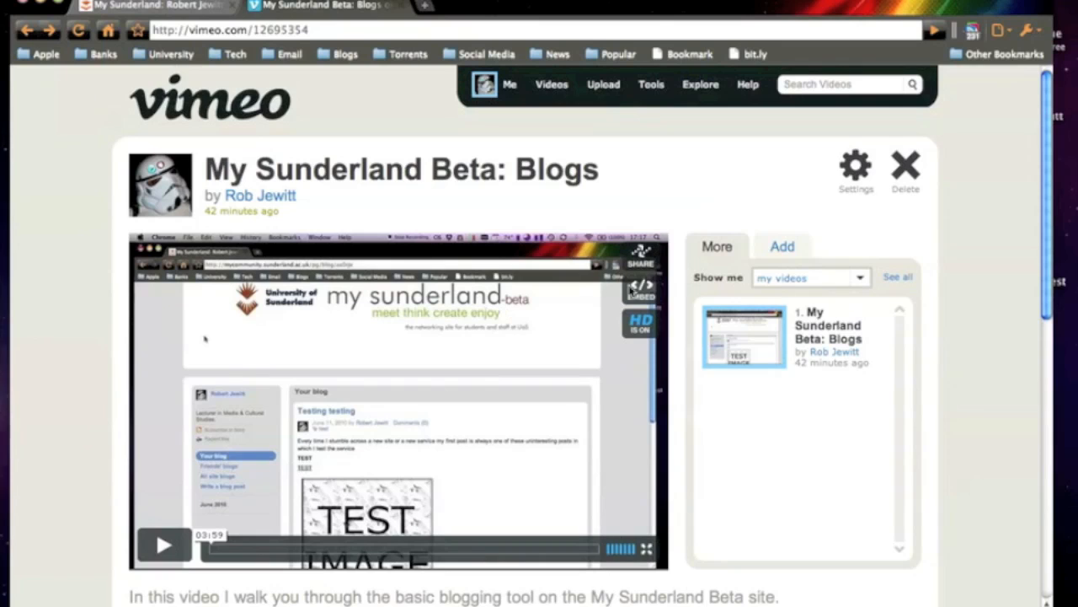
{"action": "left_click", "coordinate": [644, 292]}
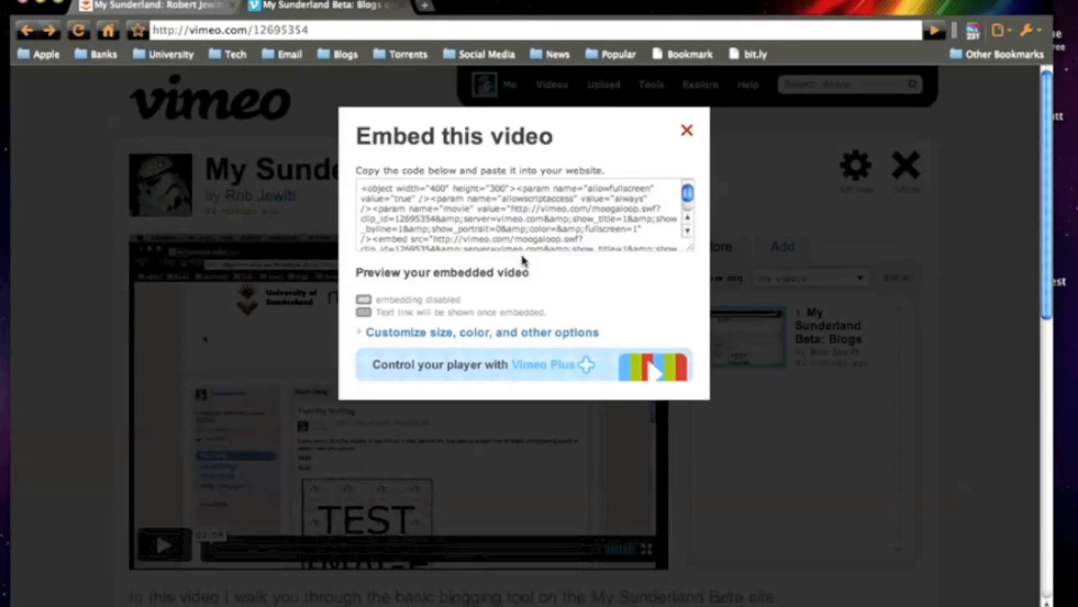
{"action": "left_click", "coordinate": [481, 220]}
{"action": "key", "text": "super+c"}
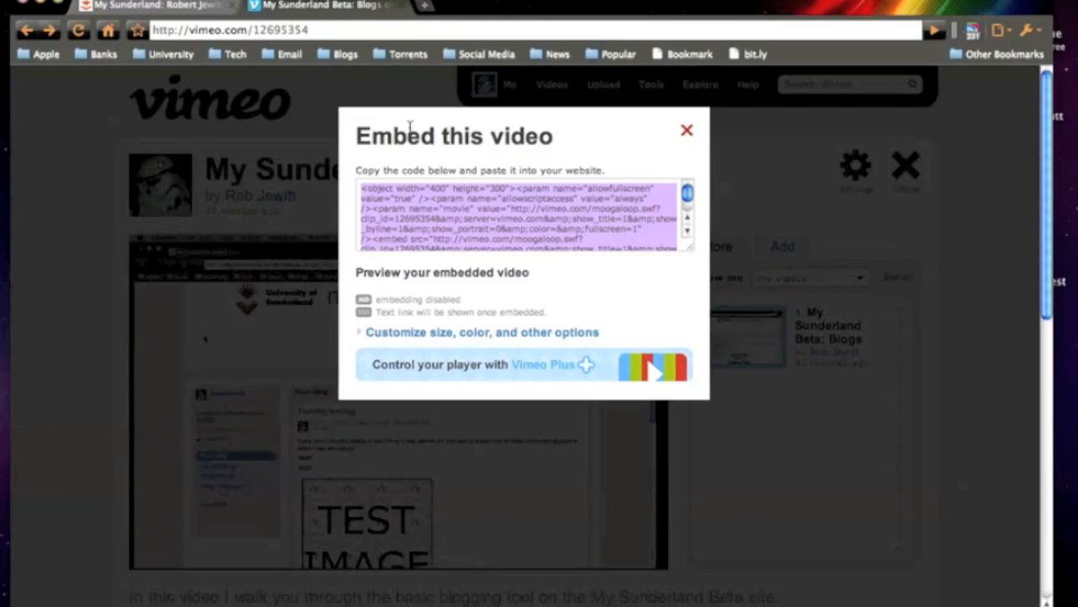
Step: Return to My Sunderland and add the copied Vimeo embed code below the paragraph in the "Sceencast demo" post's HTML source
{"action": "left_click", "coordinate": [173, 4]}
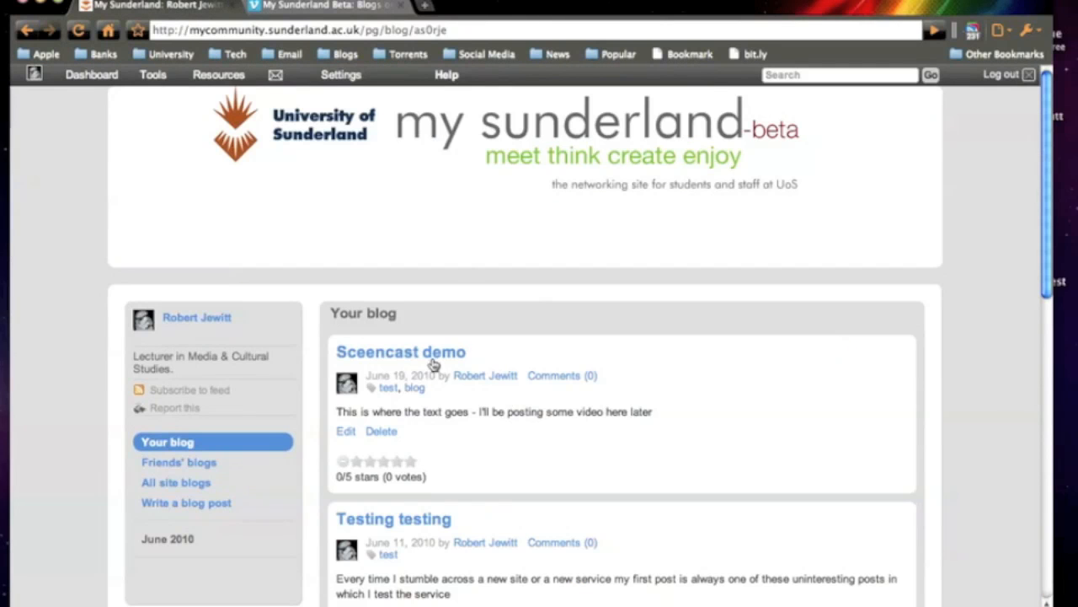
{"action": "left_click", "coordinate": [345, 432]}
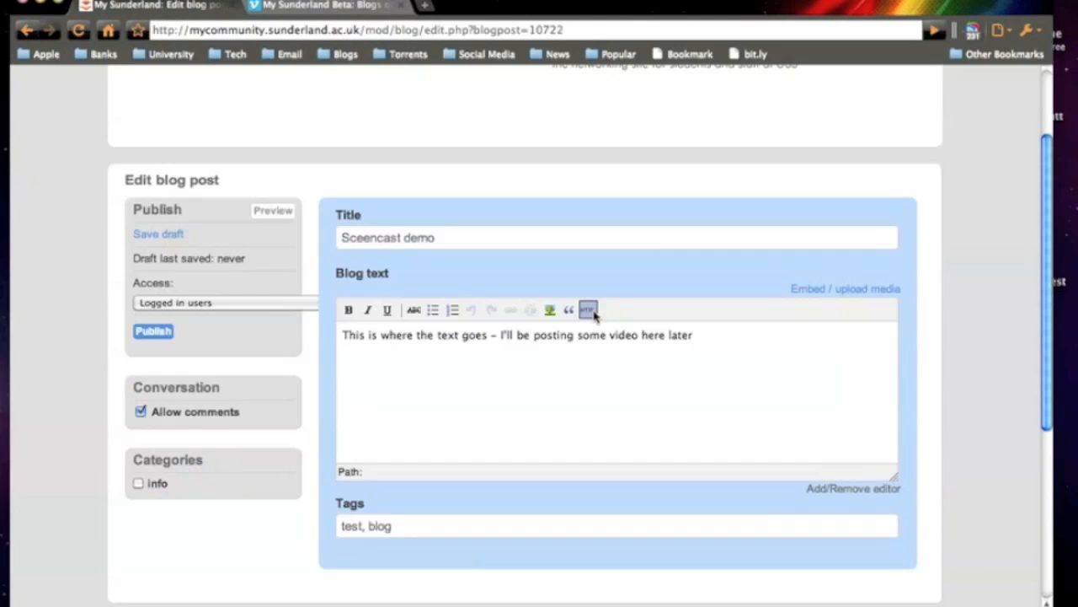
{"action": "left_click", "coordinate": [590, 310]}
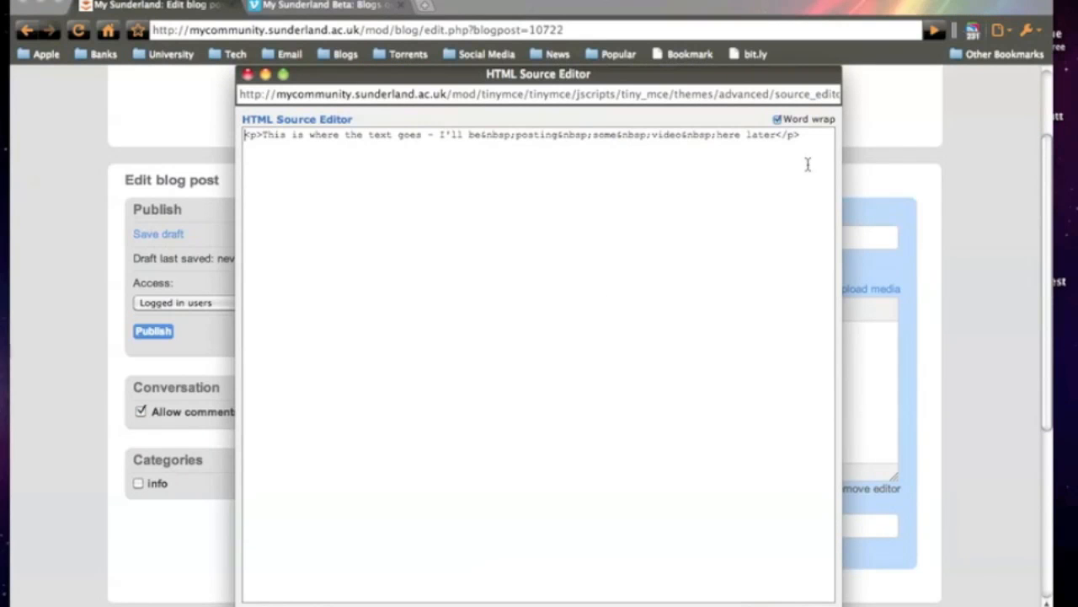
{"action": "key", "text": "Return"}
{"action": "key", "text": "super+v"}
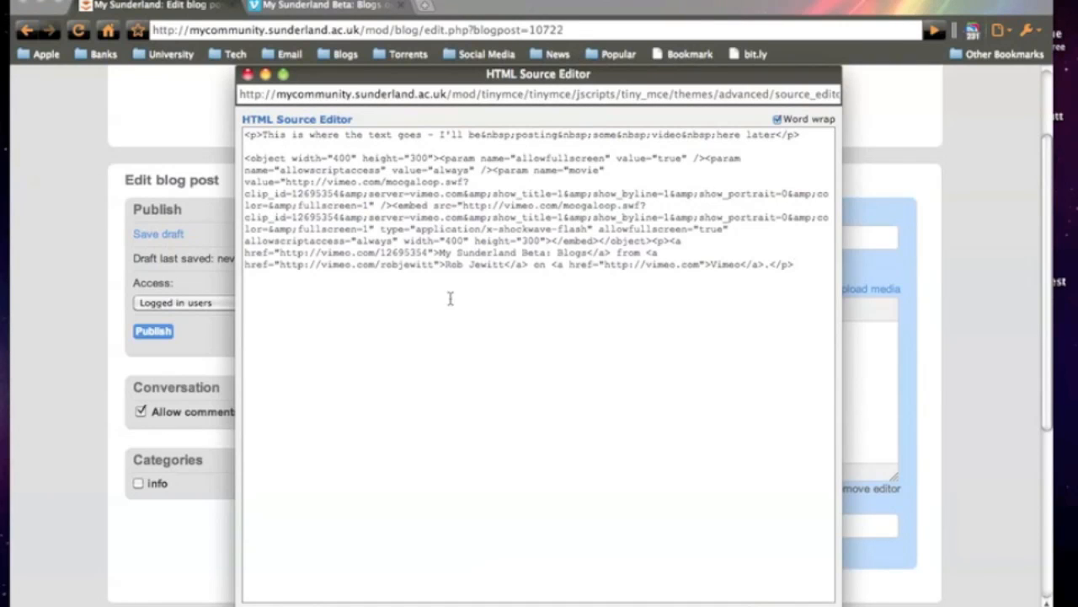
{"action": "left_click", "coordinate": [280, 605]}
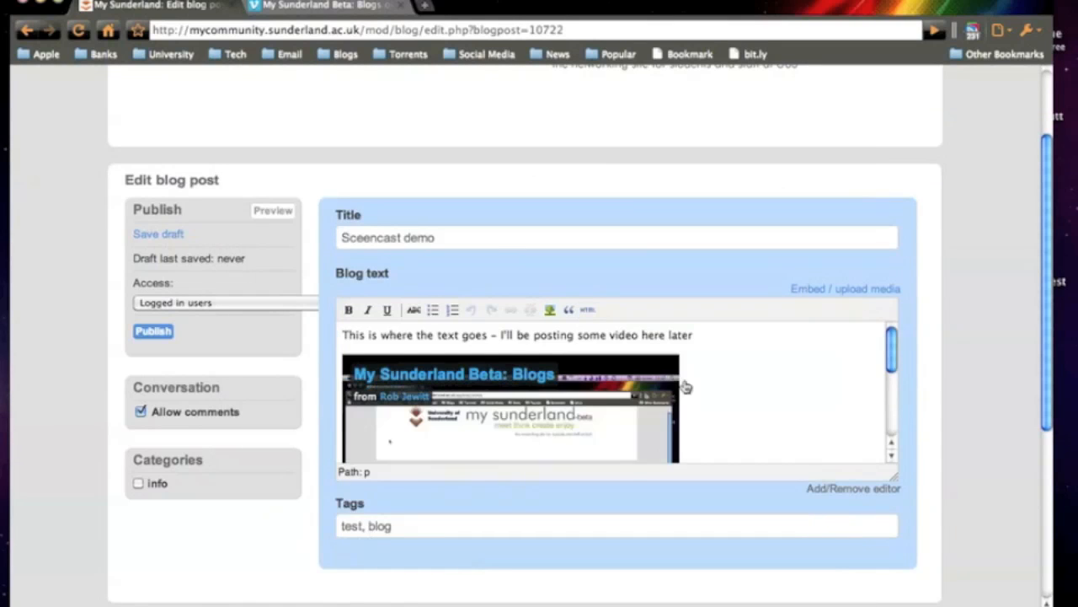
{"action": "scroll", "coordinate": [460, 394], "scroll_direction": "down", "scroll_amount": 1}
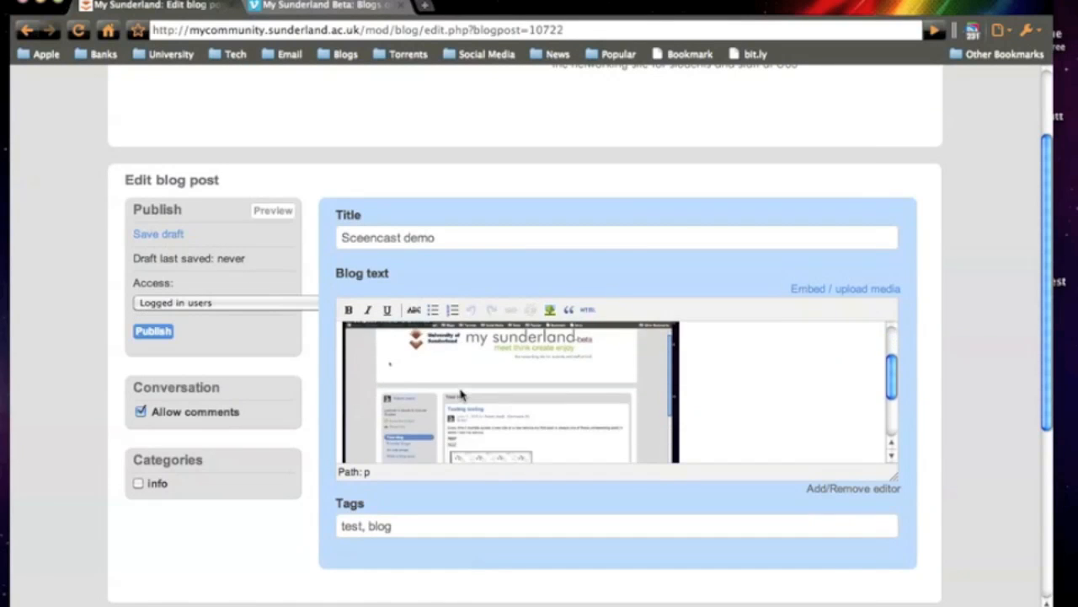
{"action": "scroll", "coordinate": [460, 394], "scroll_direction": "up", "scroll_amount": 1}
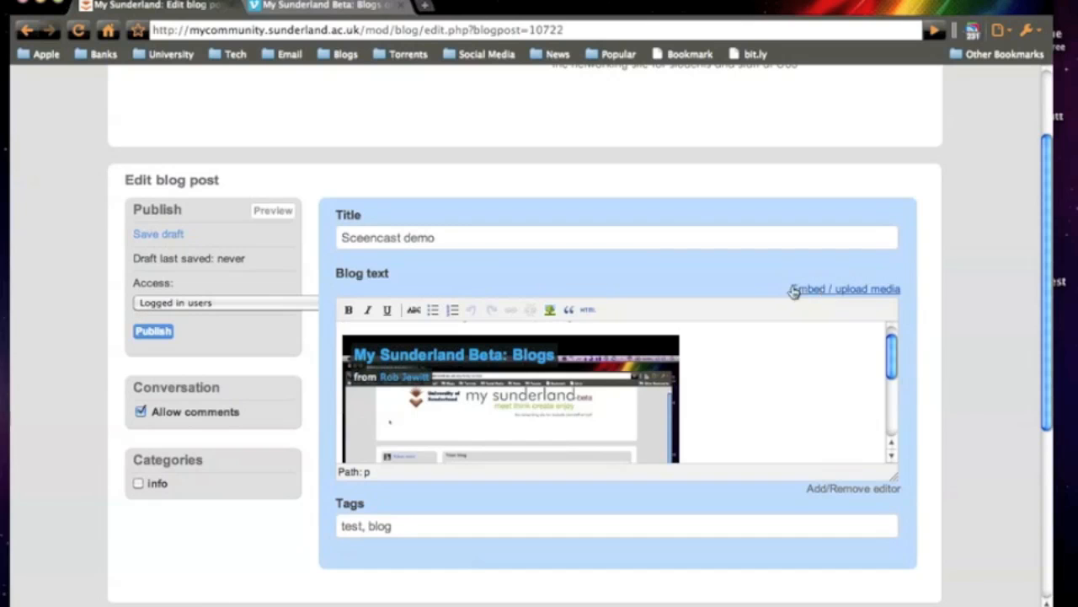
Step: Examine the options for embedding and uploading media, including the file chooser, and close them without adding a file
{"action": "left_click", "coordinate": [838, 290]}
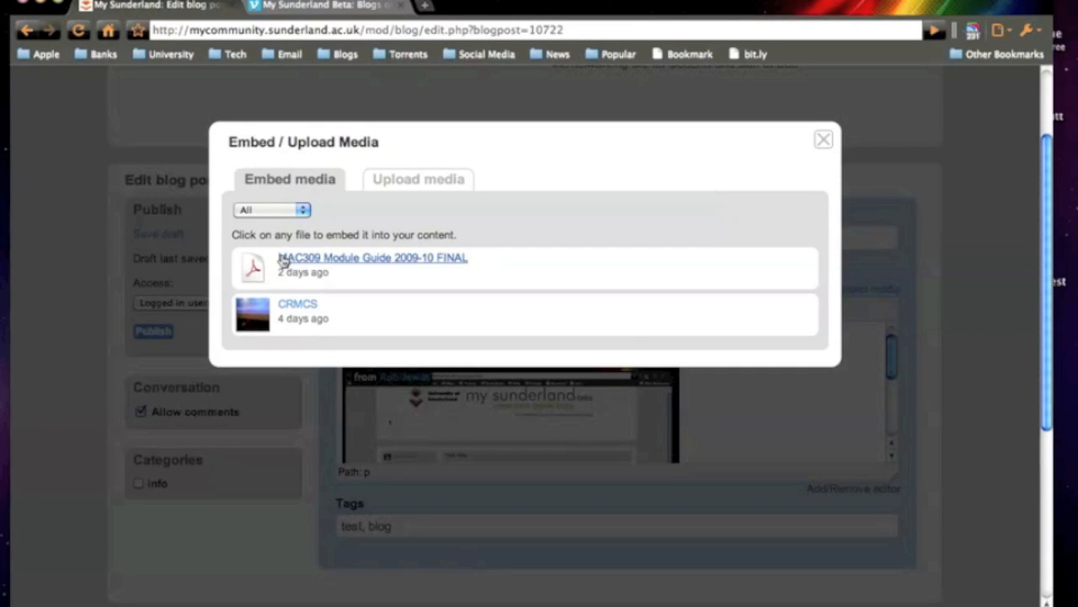
{"action": "left_click", "coordinate": [403, 187]}
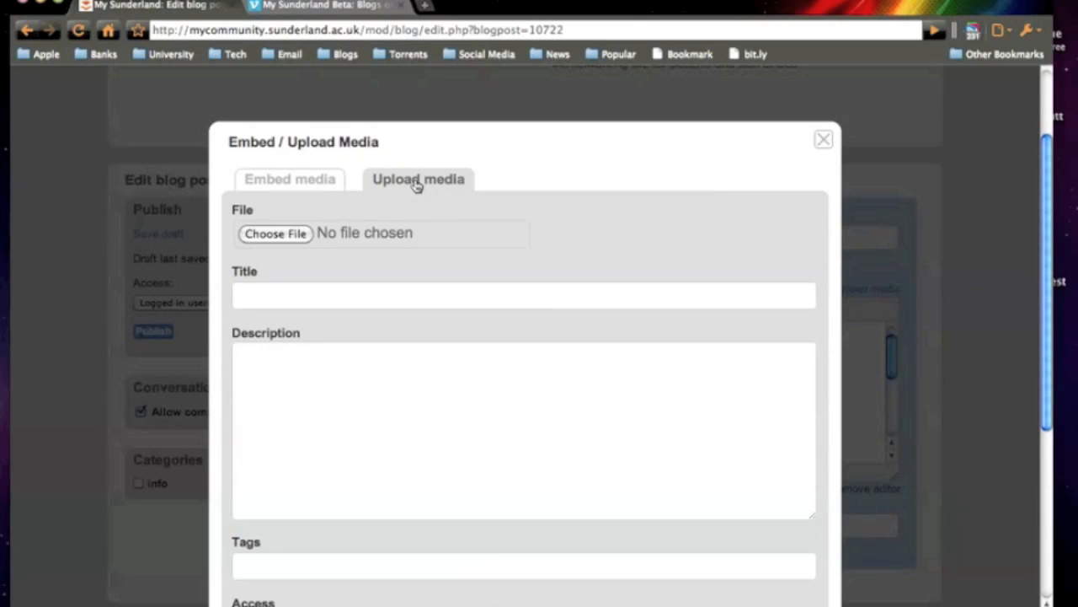
{"action": "triple_click", "coordinate": [562, 143]}
{"action": "scroll", "coordinate": [838, 281], "scroll_direction": "down", "scroll_amount": 2}
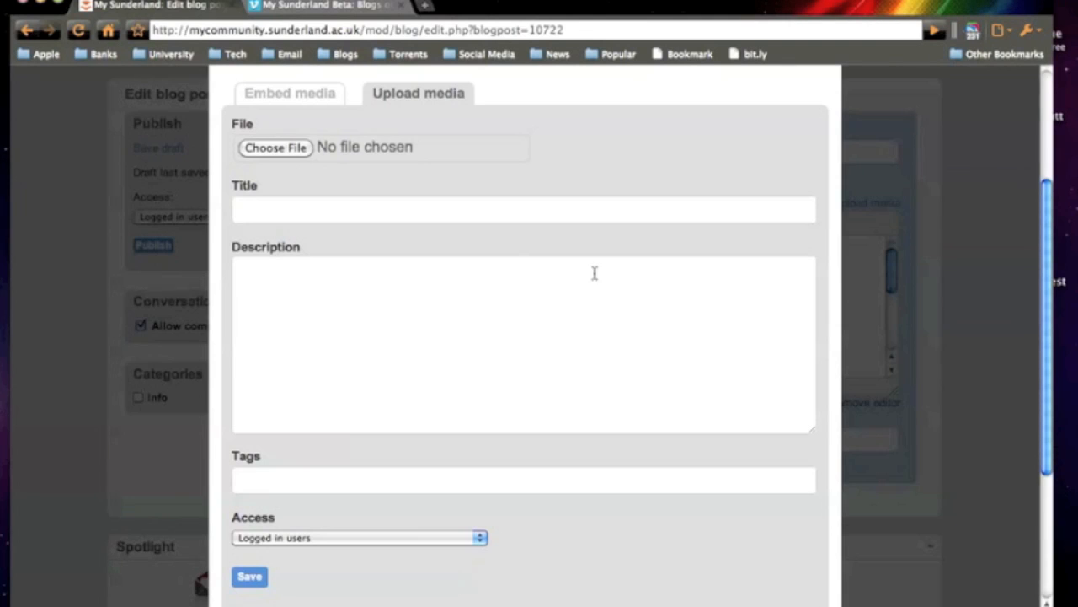
{"action": "left_click", "coordinate": [291, 149]}
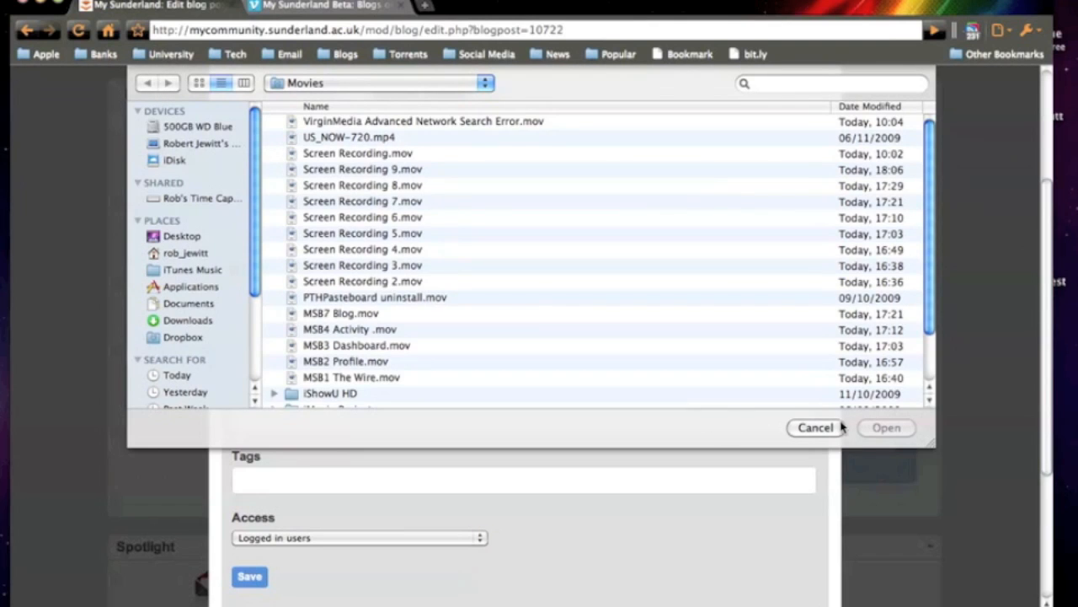
{"action": "left_click", "coordinate": [816, 427]}
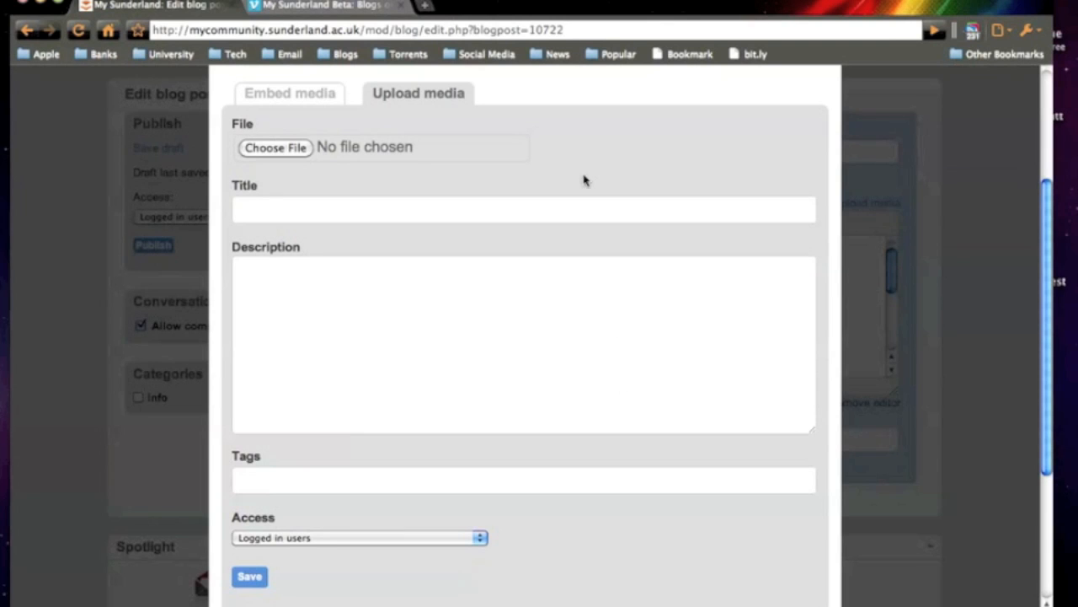
{"action": "scroll", "coordinate": [985, 281], "scroll_direction": "up", "scroll_amount": 1}
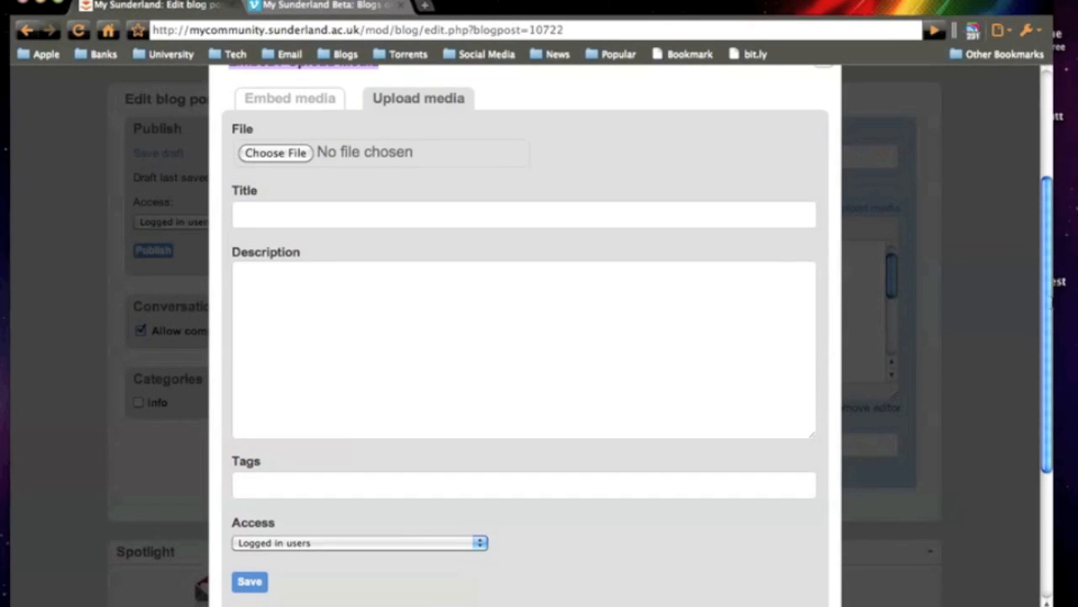
{"action": "scroll", "coordinate": [590, 335], "scroll_direction": "up", "scroll_amount": 3}
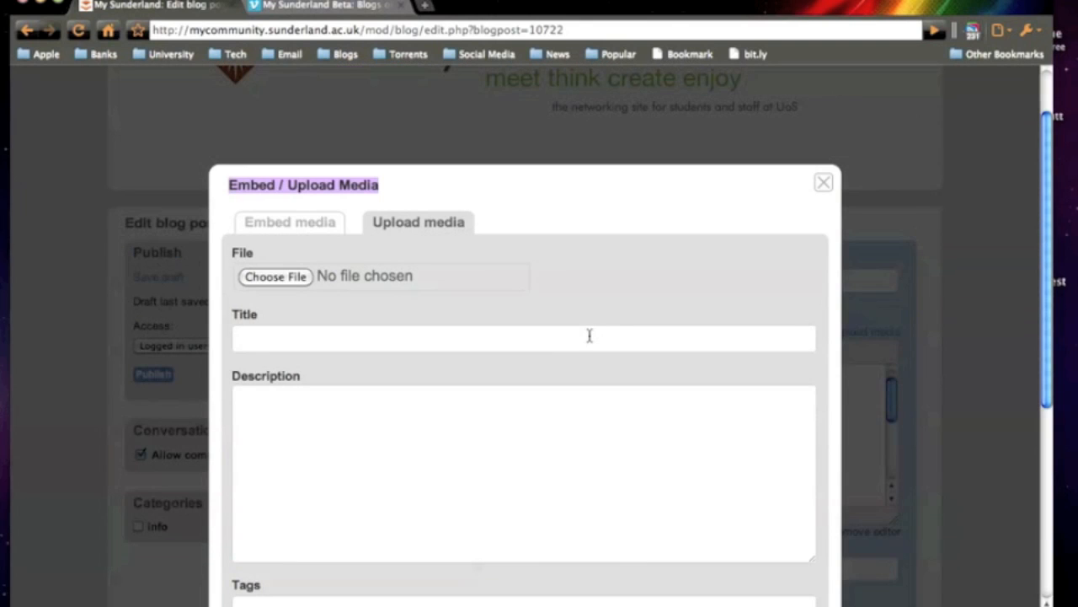
{"action": "scroll", "coordinate": [599, 328], "scroll_direction": "down", "scroll_amount": 4}
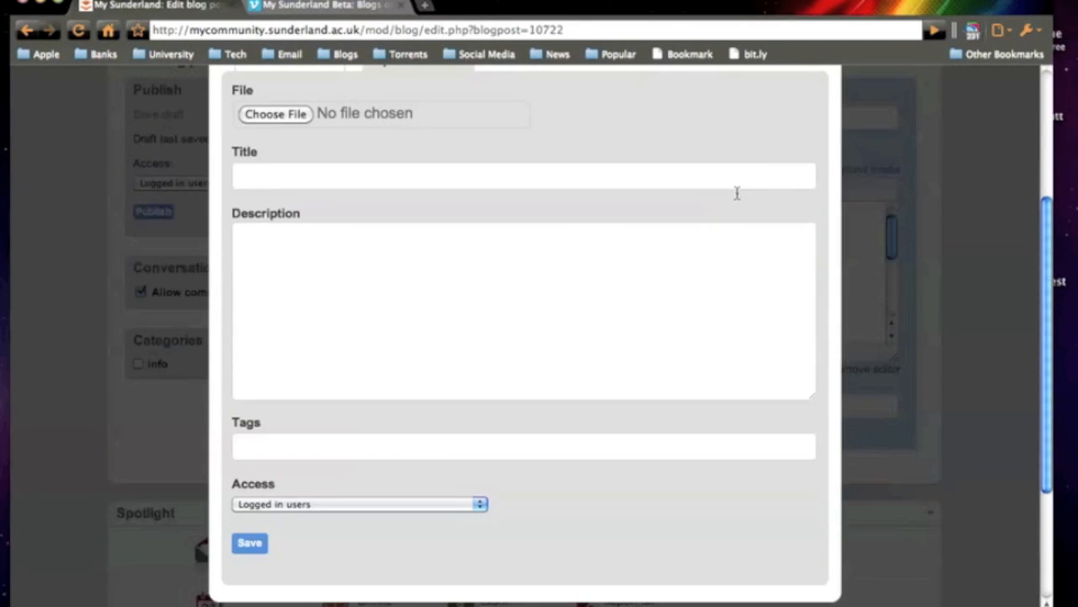
{"action": "scroll", "coordinate": [830, 180], "scroll_direction": "up", "scroll_amount": 2}
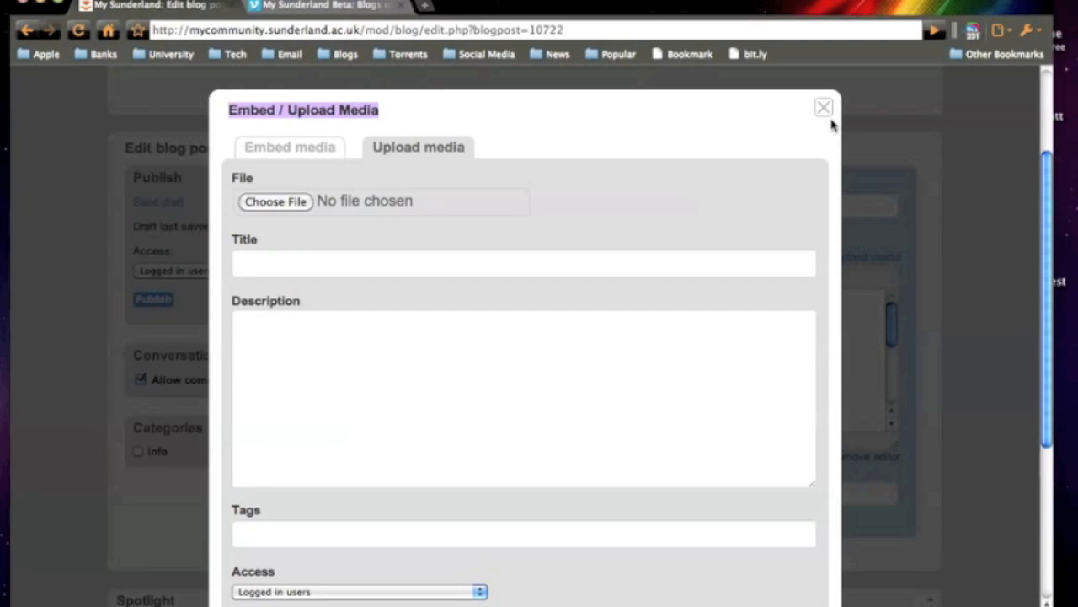
{"action": "left_click", "coordinate": [824, 110]}
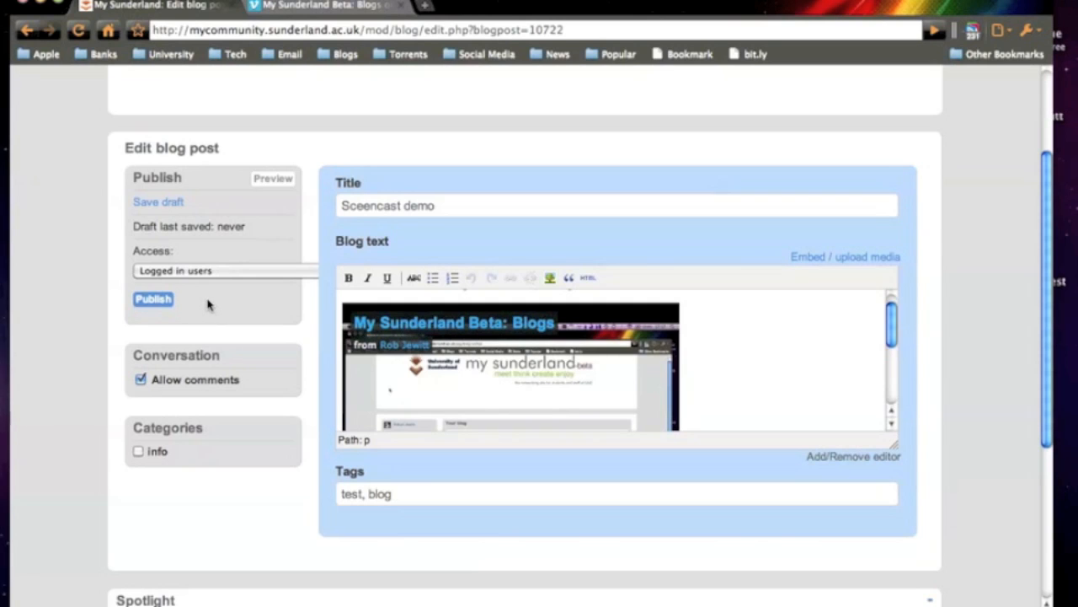
Step: Publish the edited "Sceencast demo" post and briefly play its embedded video on the blog page
{"action": "left_click", "coordinate": [174, 301]}
{"action": "left_click", "coordinate": [162, 301]}
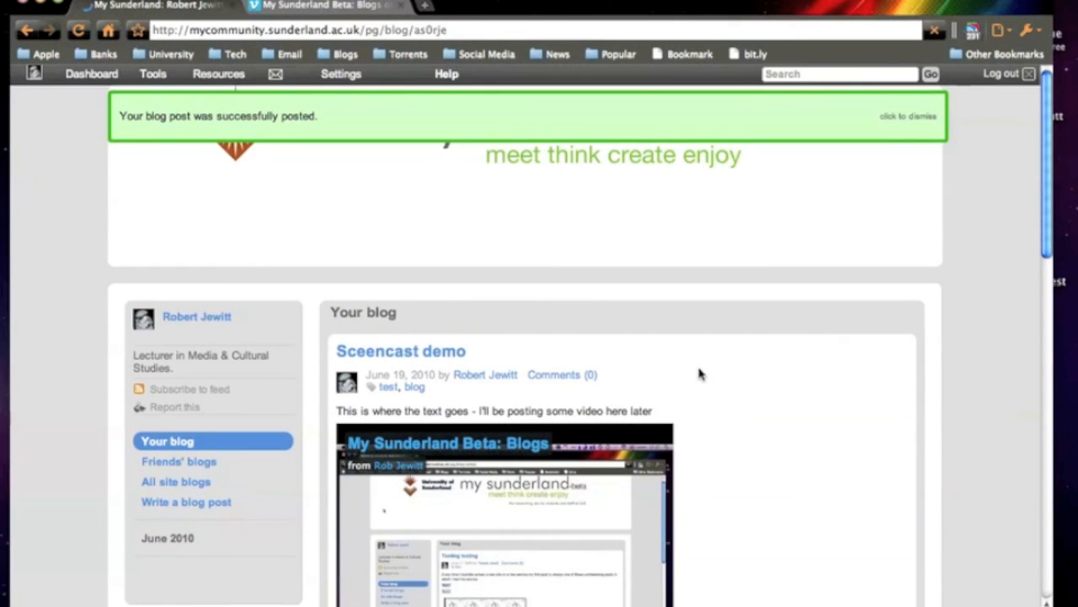
{"action": "scroll", "coordinate": [699, 374], "scroll_direction": "down", "scroll_amount": 3}
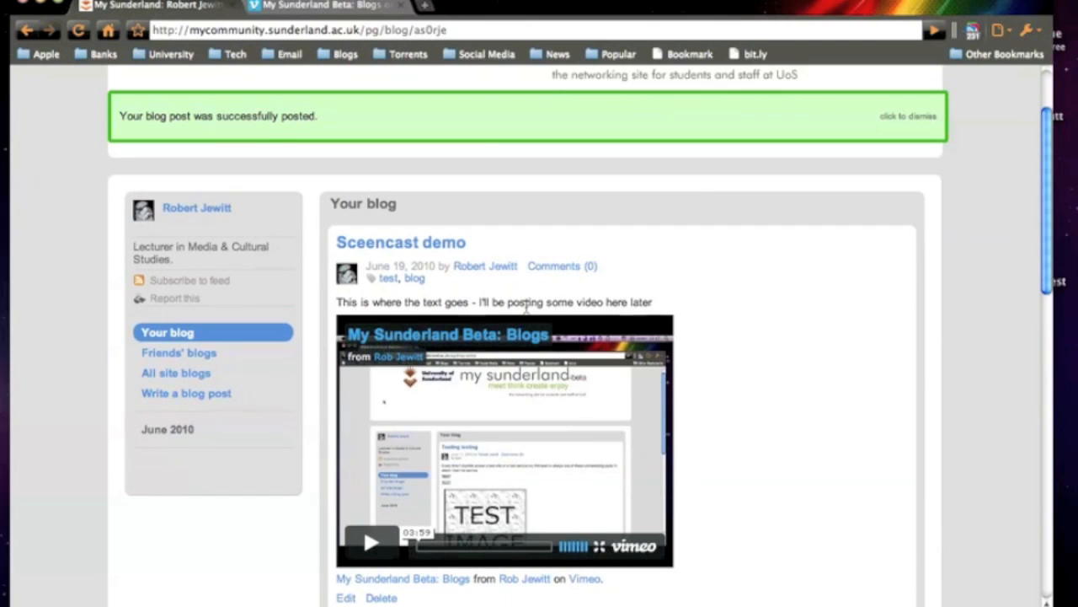
{"action": "left_click", "coordinate": [369, 548]}
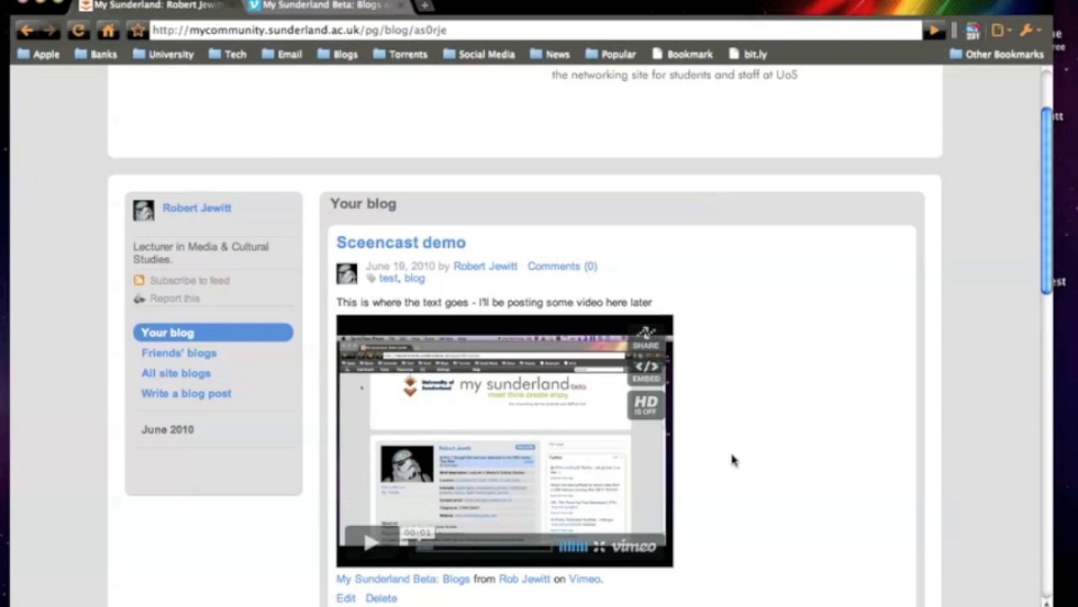
{"action": "mouse_move", "coordinate": [608, 403]}
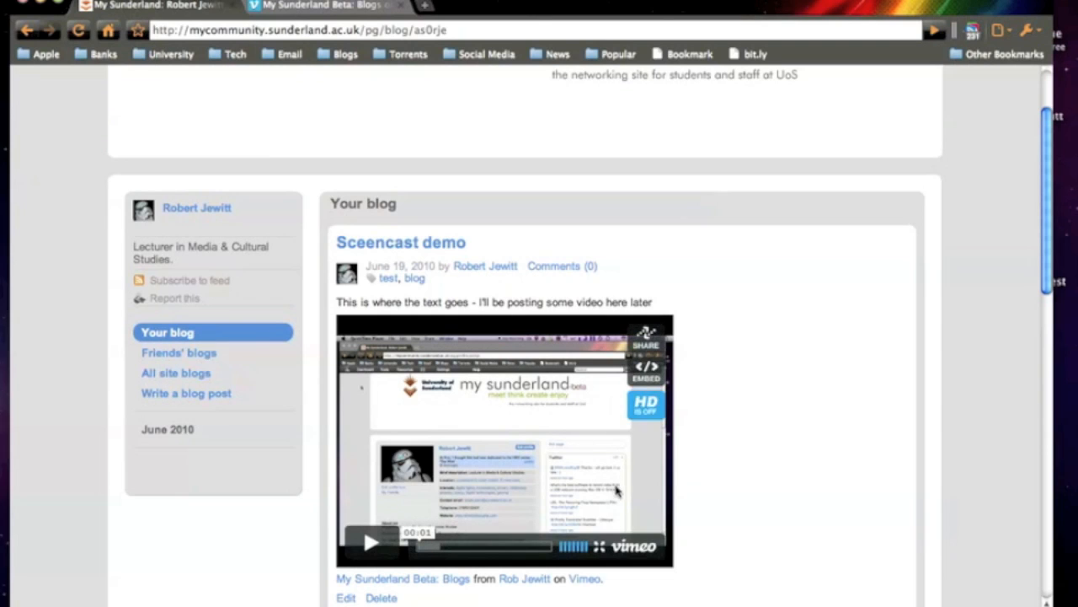